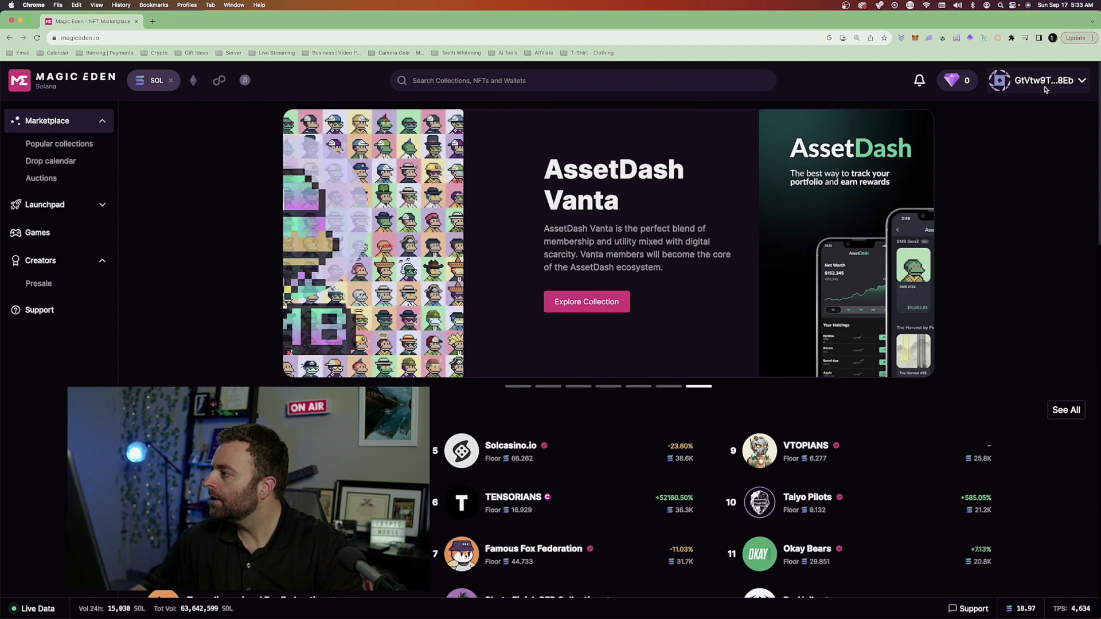
# Step: Check the balances in the wallet extension and preview the Ethereum marketplace before returning to the Solana one
pyautogui.click(929, 38)
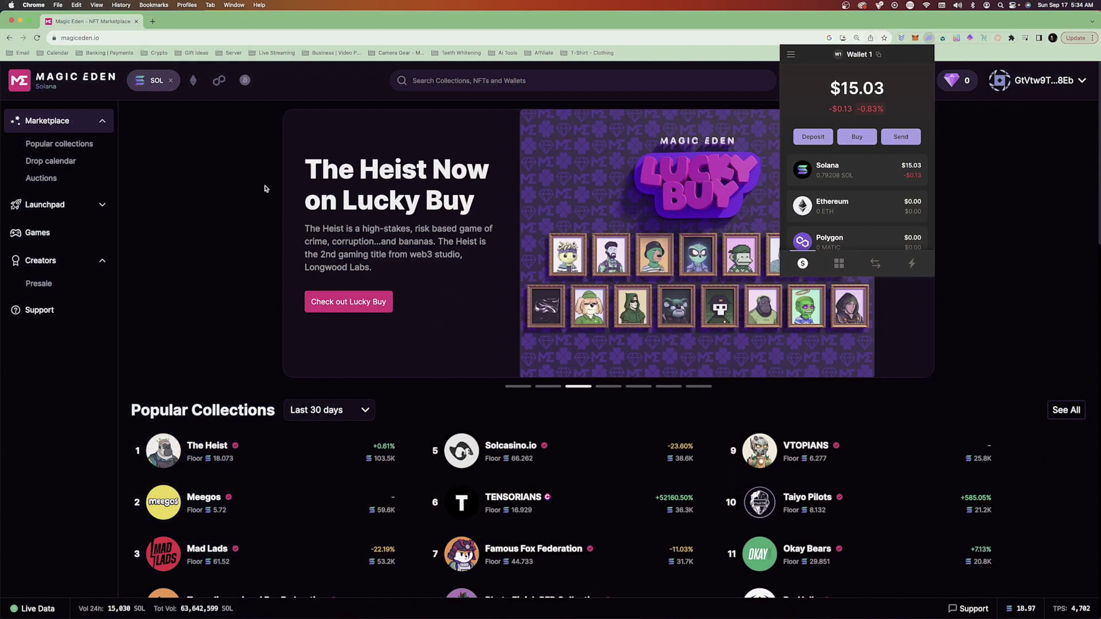
pyautogui.click(177, 209)
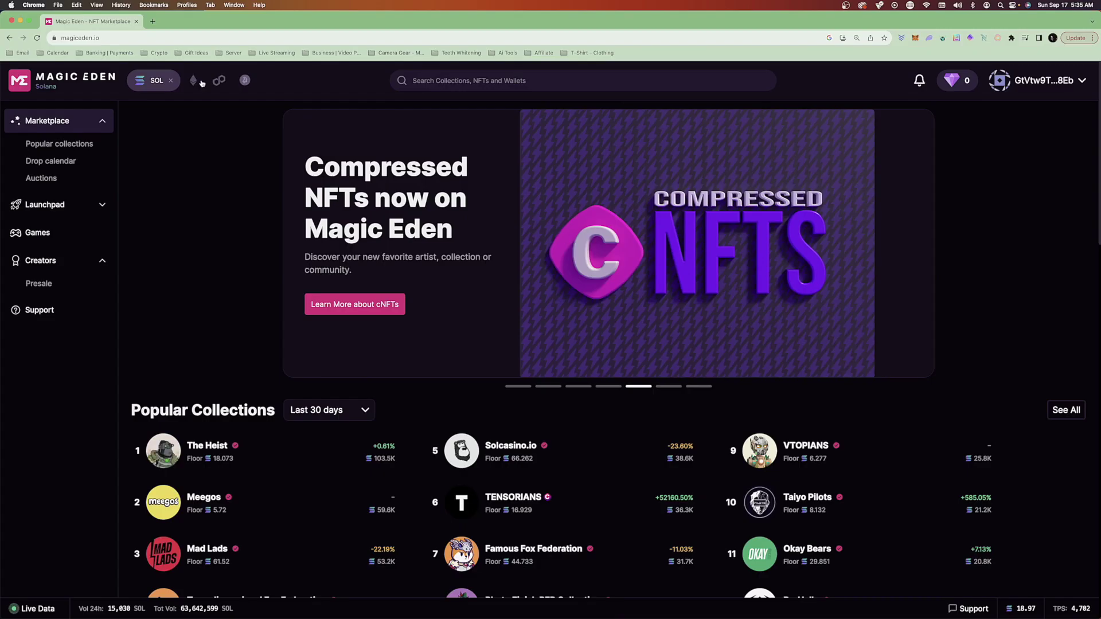
pyautogui.click(379, 141)
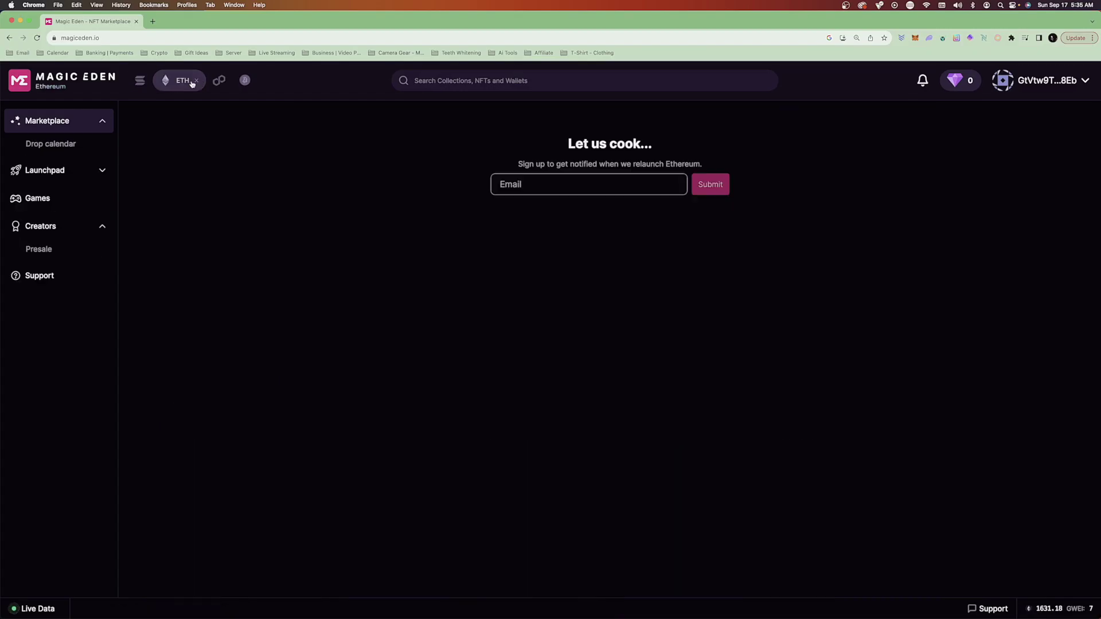
pyautogui.click(140, 80)
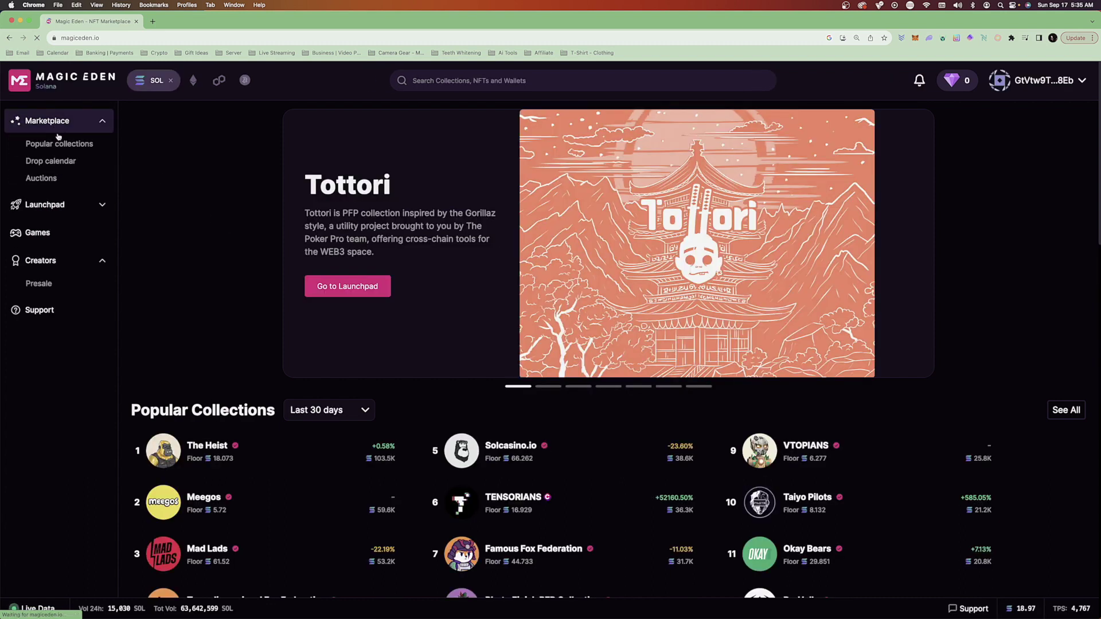
# Step: Open the popular Solana collections and filter them to a floor price between 0 and 1 SOL
pyautogui.click(56, 144)
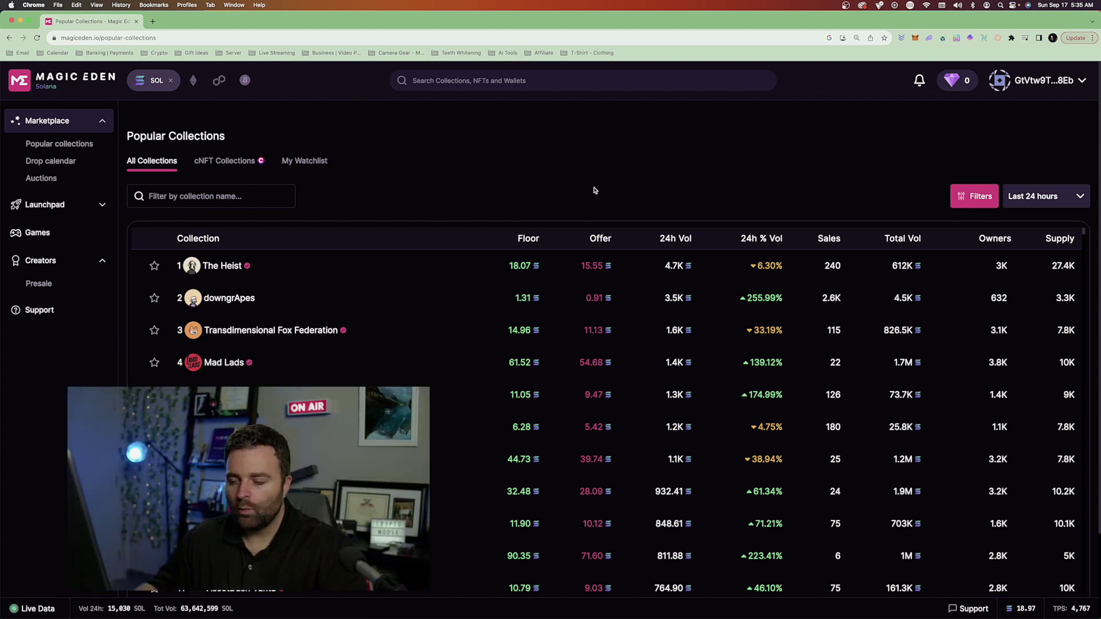
pyautogui.click(980, 197)
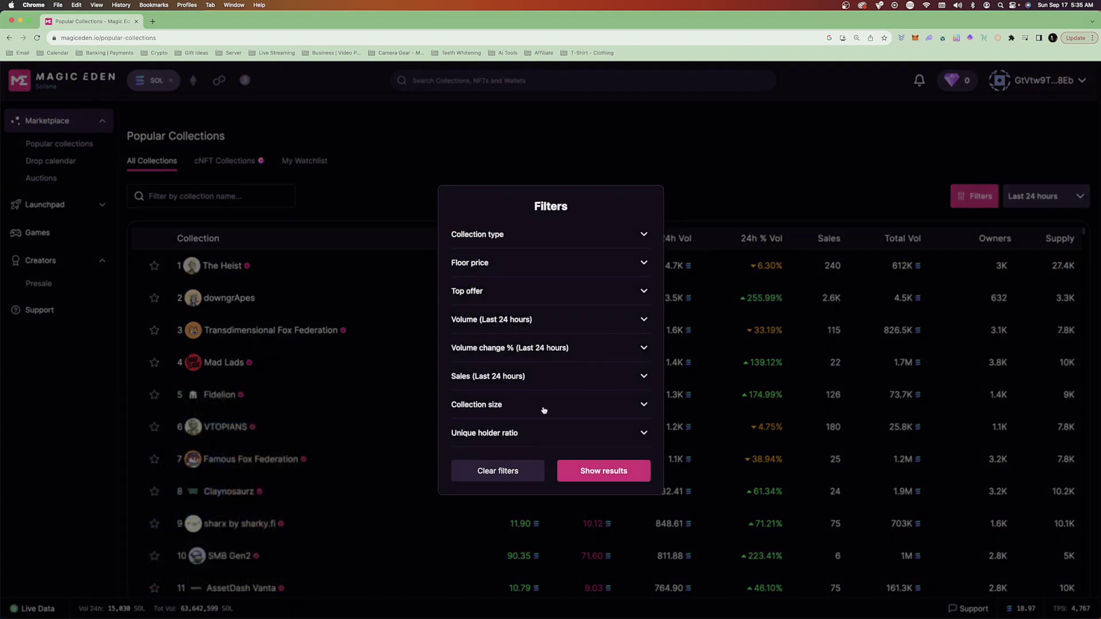
pyautogui.click(519, 263)
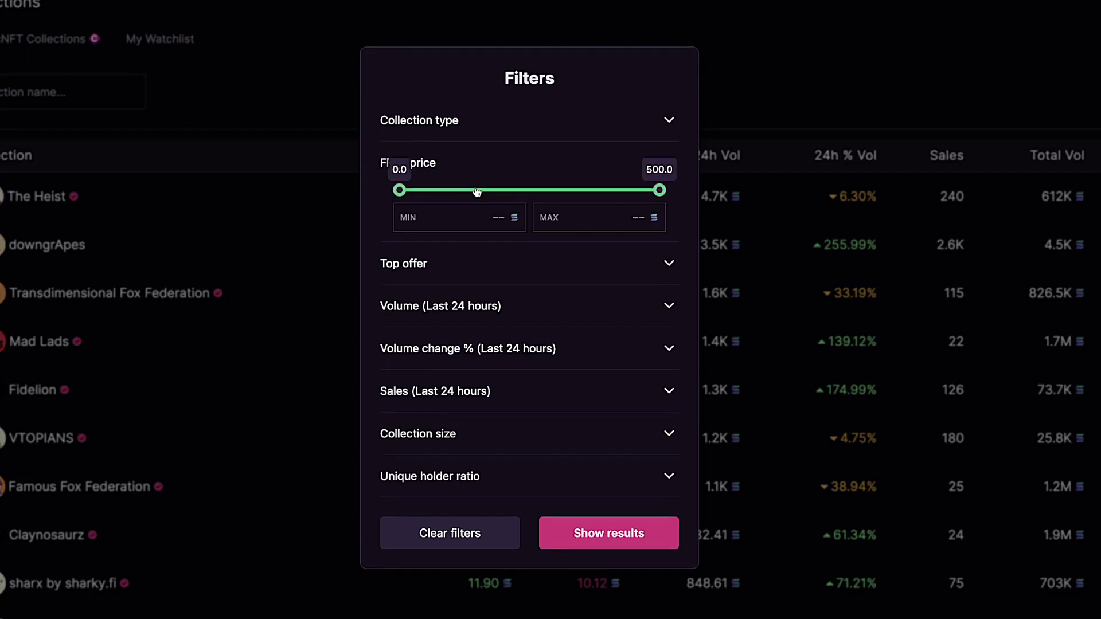
pyautogui.moveTo(661, 190); pyautogui.dragTo(423, 188)
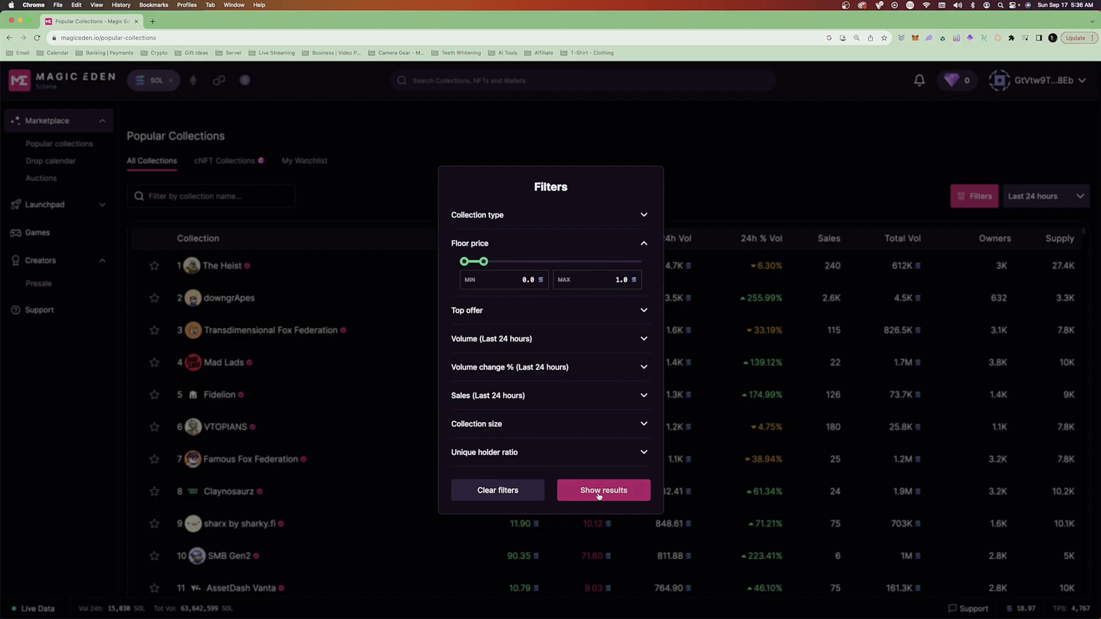
pyautogui.click(601, 542)
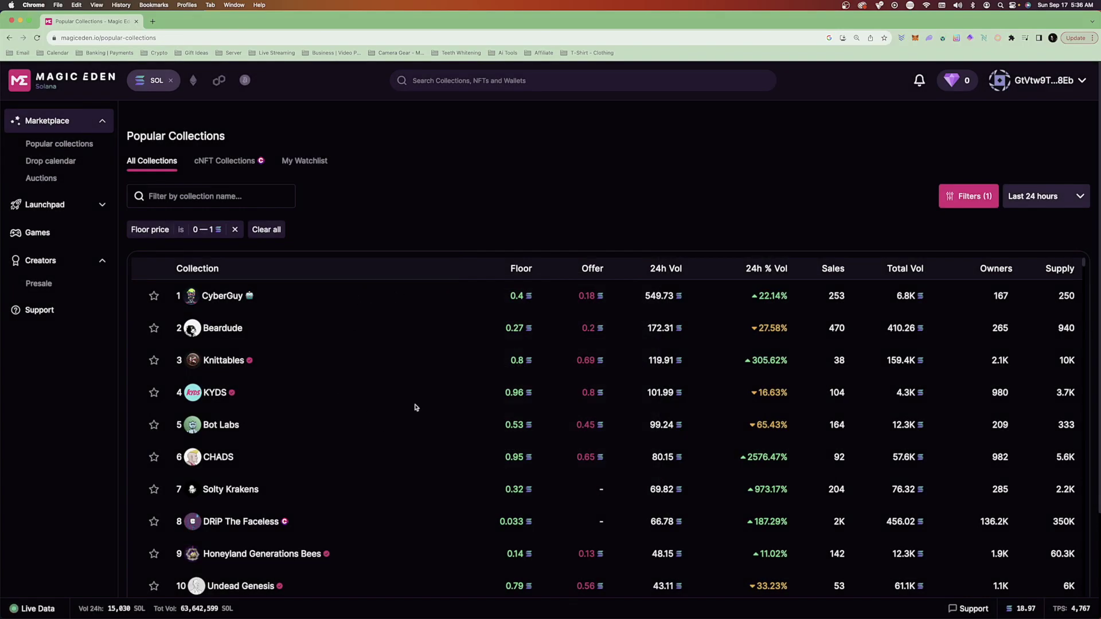
# Step: Open the CyberGuy collection and examine its listed items, their prices and the collection offers
pyautogui.scroll(-2, 416, 407)
pyautogui.scroll(2, 415, 407)
pyautogui.click(222, 296)
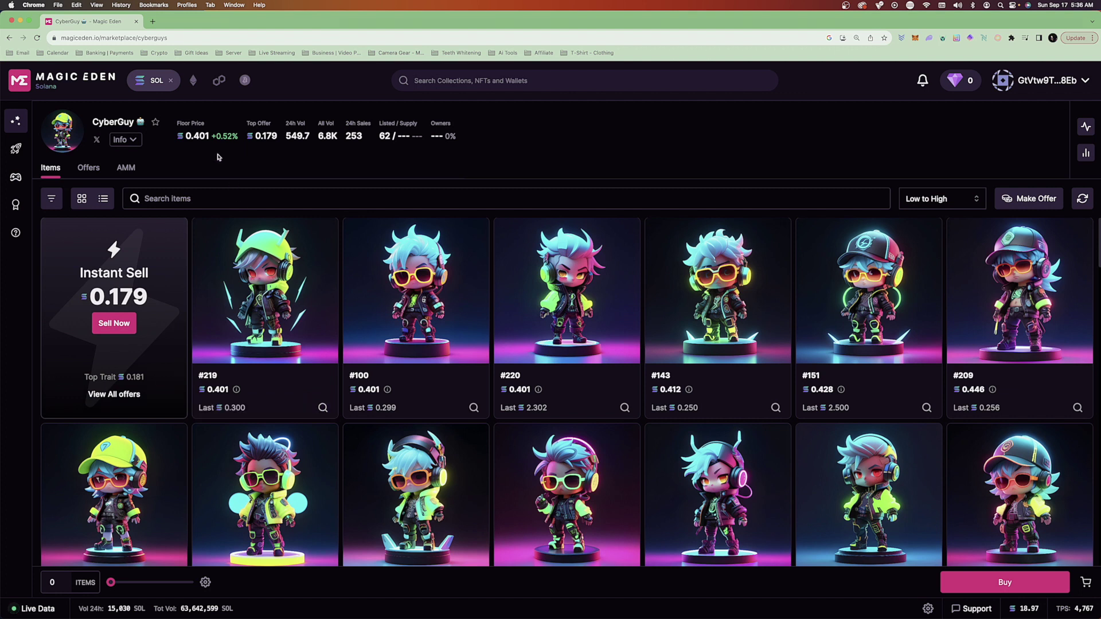
pyautogui.moveTo(278, 274)
pyautogui.scroll(-5, 269, 303)
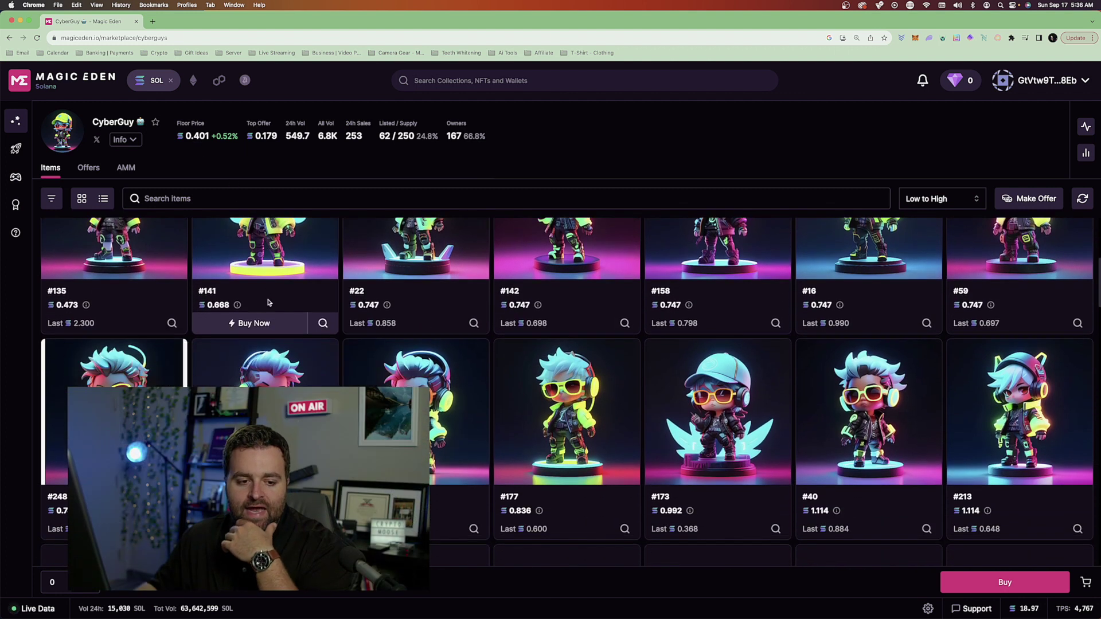
pyautogui.scroll(-4, 268, 302)
pyautogui.scroll(-1, 270, 303)
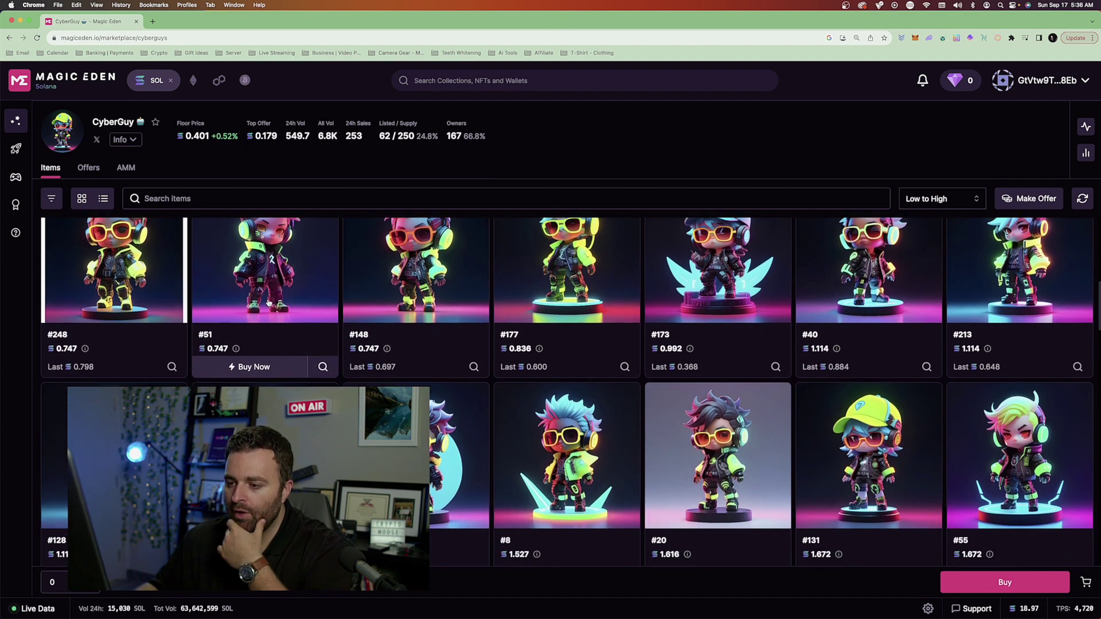
pyautogui.scroll(10, 272, 306)
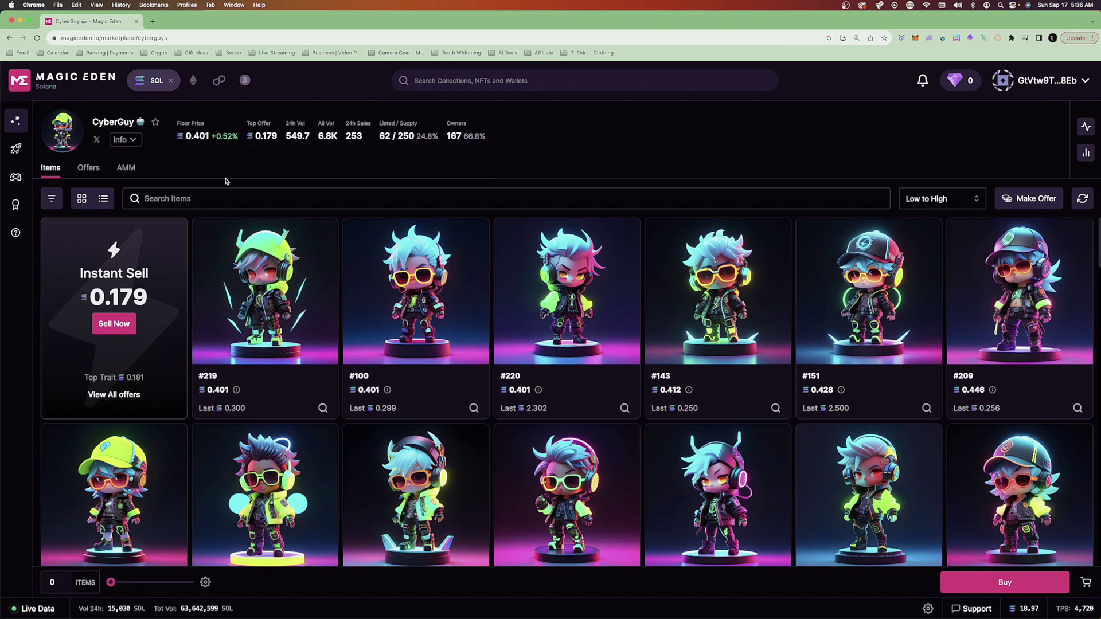
pyautogui.click(87, 168)
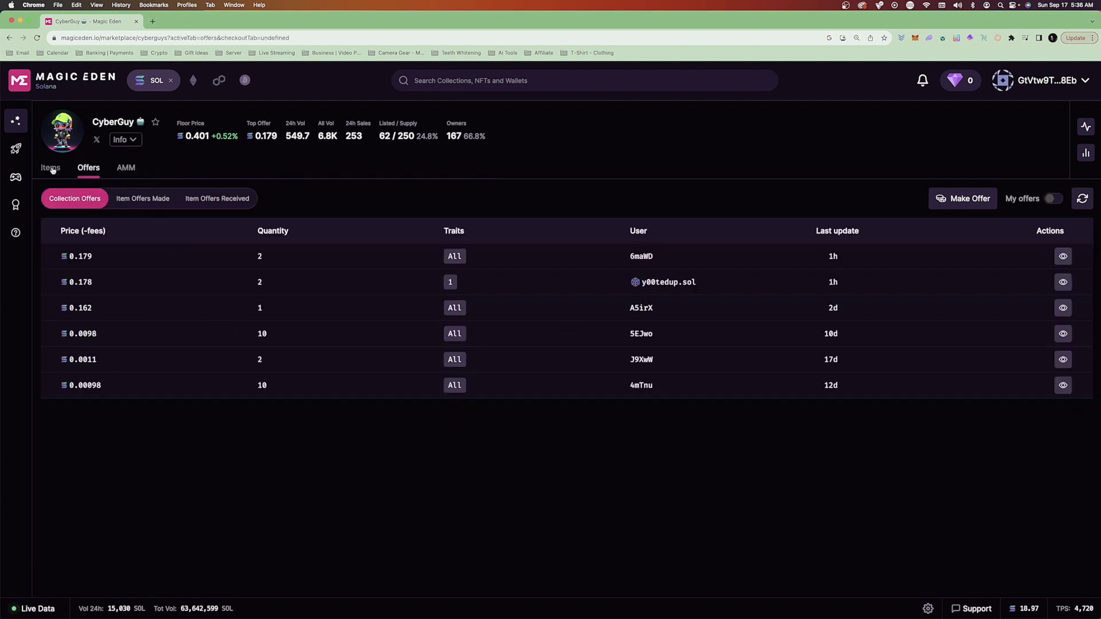
pyautogui.click(51, 169)
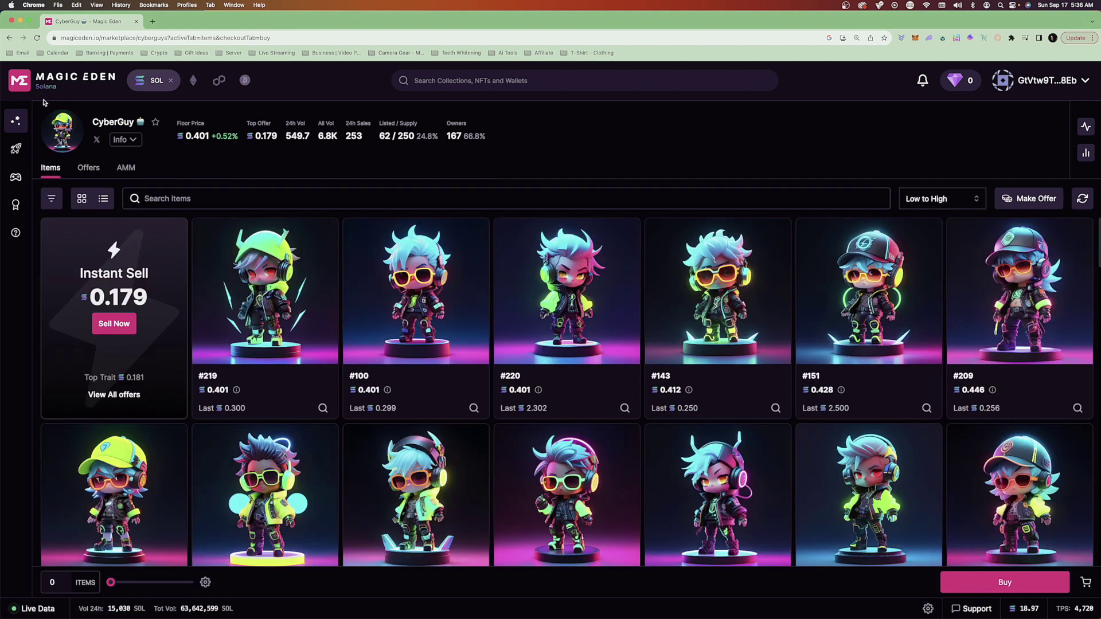
# Step: Return to the popular collections list and show the results with the 0–1 SOL floor price filter
pyautogui.click(35, 120)
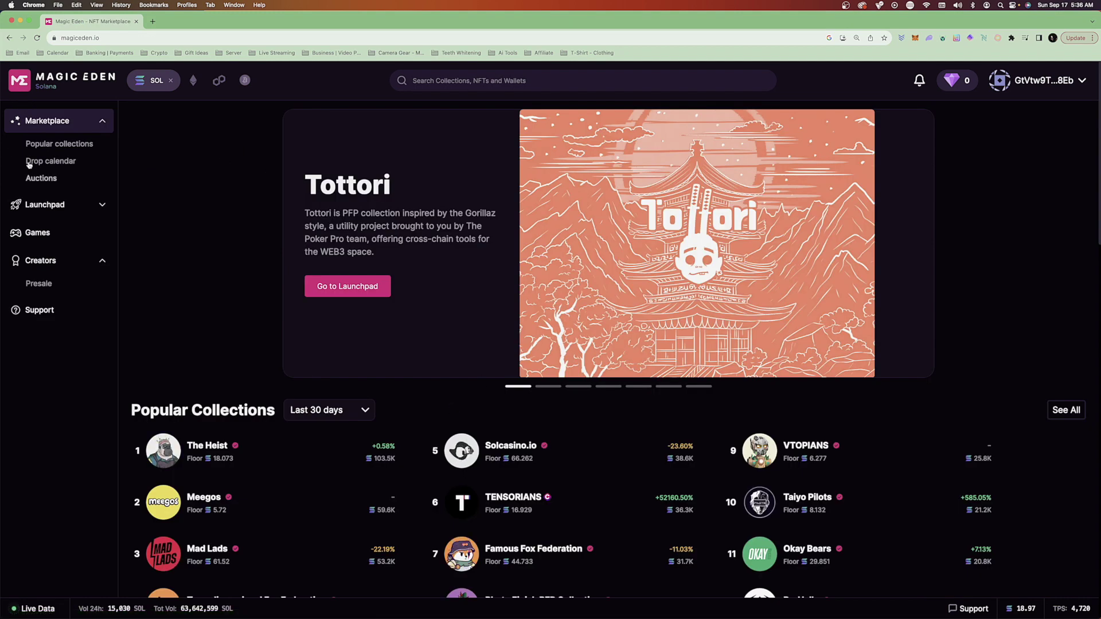
pyautogui.click(74, 144)
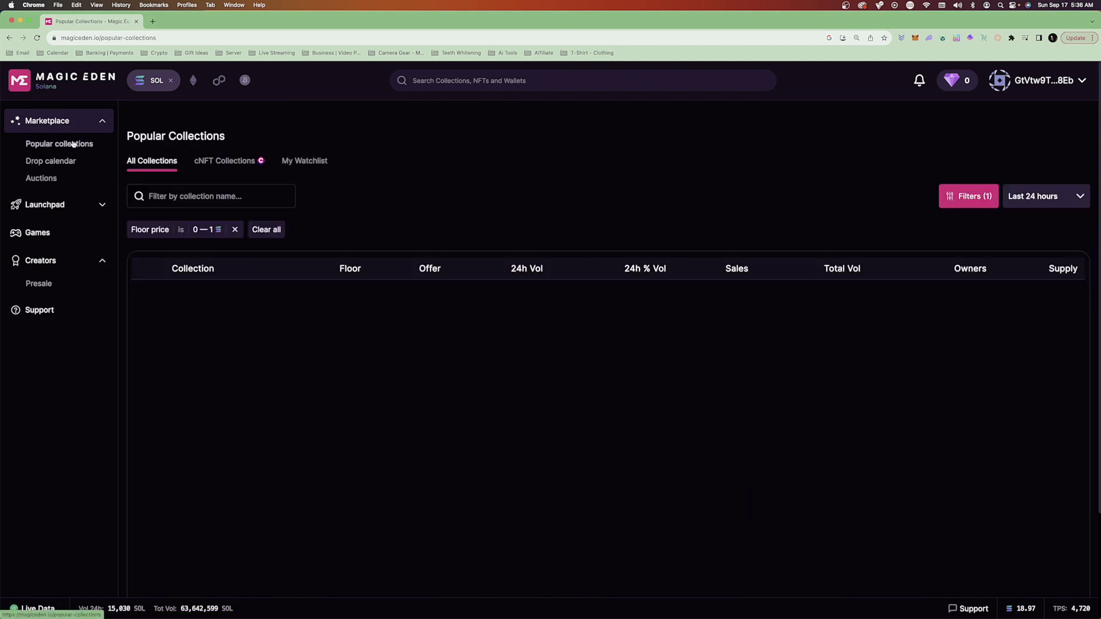
pyautogui.click(986, 198)
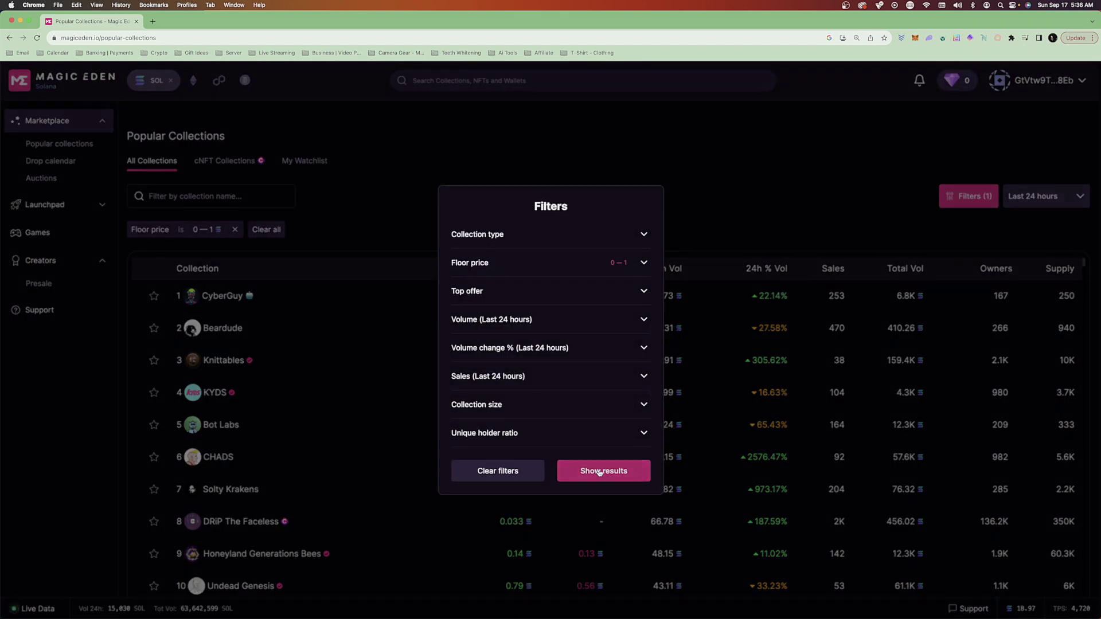
pyautogui.click(598, 472)
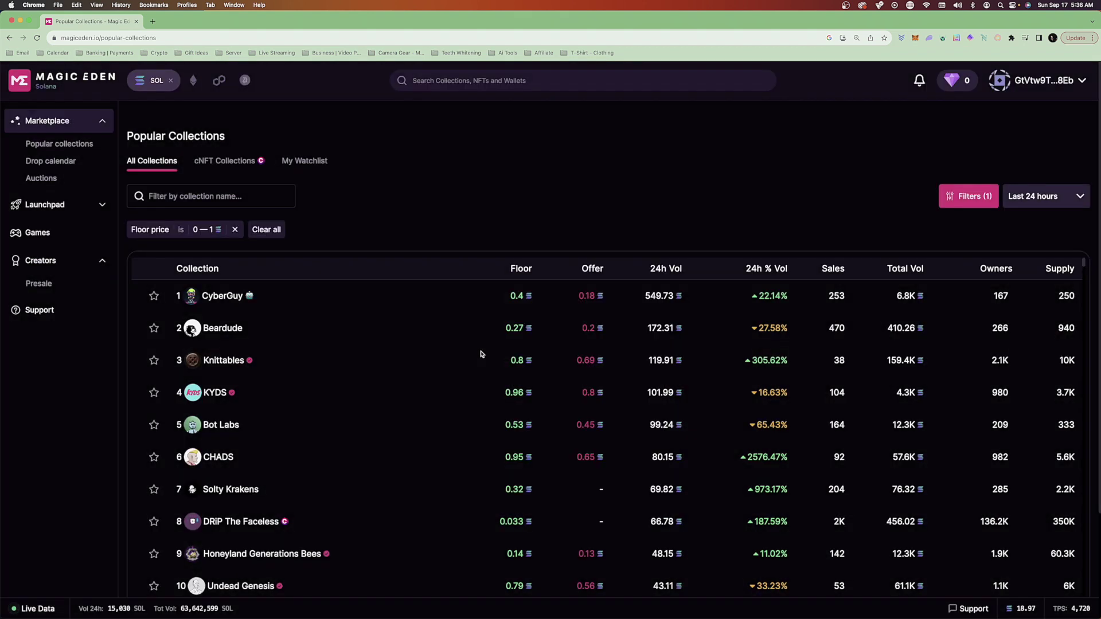
# Step: View the listed items of the Beardude collection and go back to the popular collections list
pyautogui.scroll(-1, 505, 327)
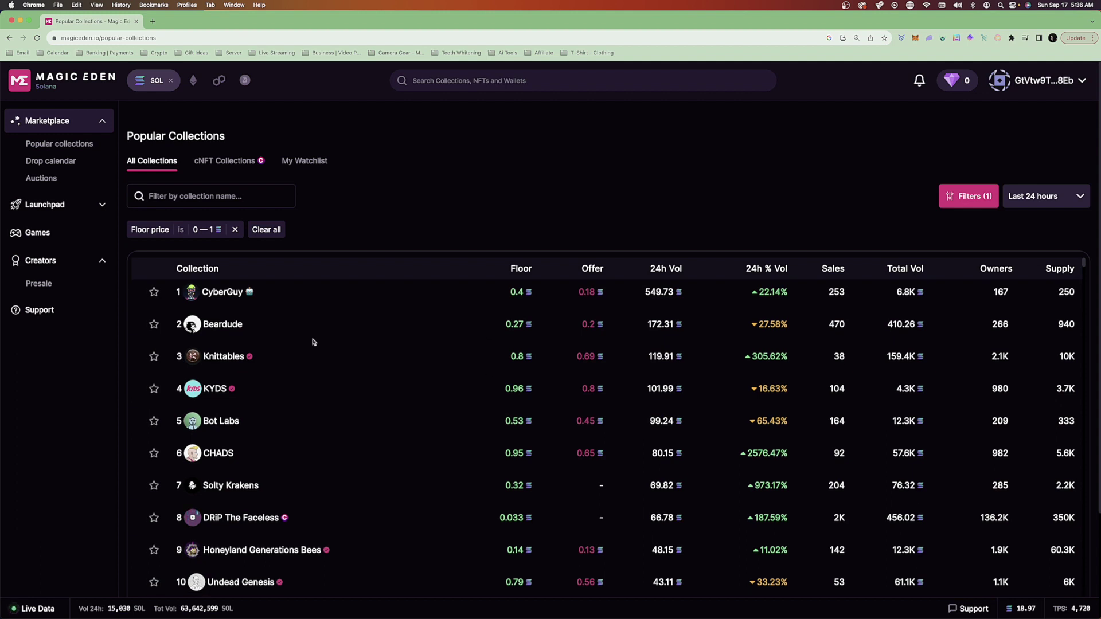
pyautogui.click(218, 326)
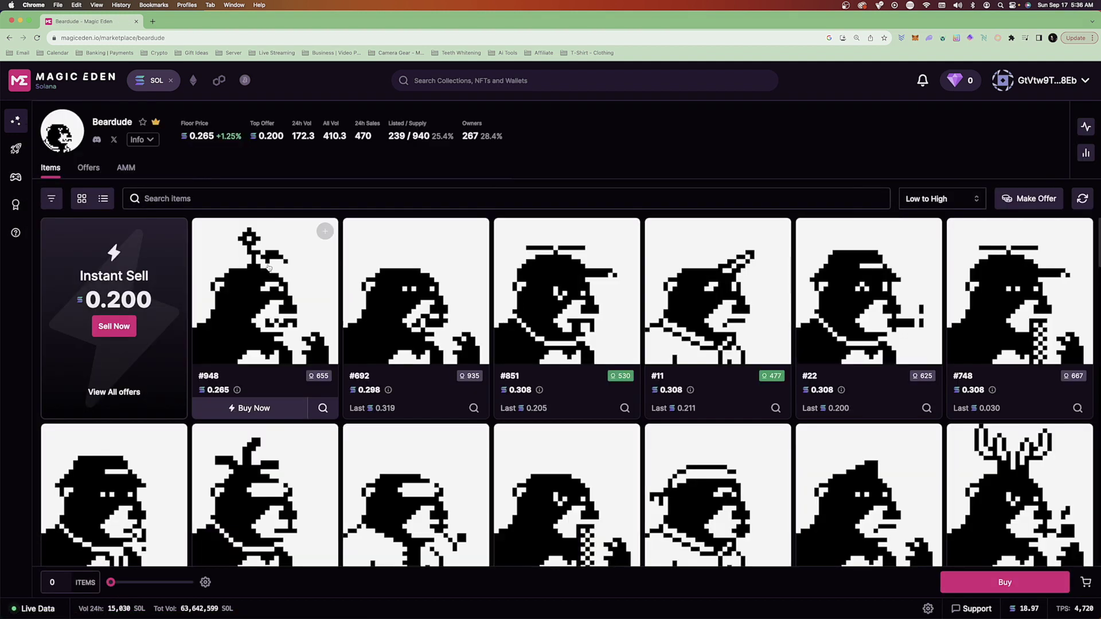
pyautogui.click(9, 37)
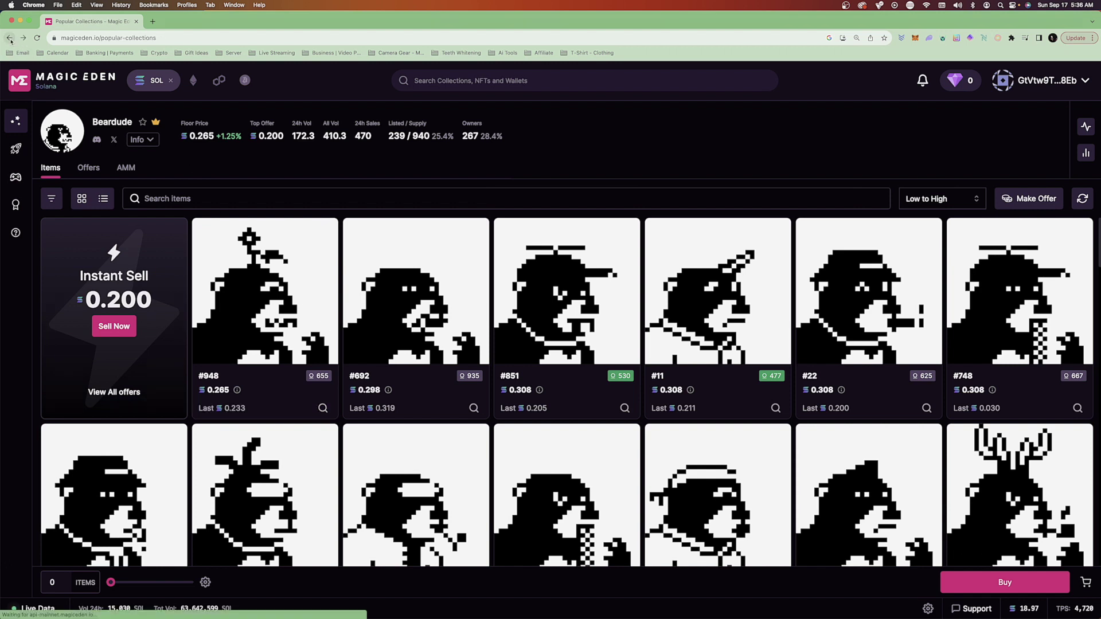
# Step: View the listed items of the DRiP The Faceless collection and go back to the popular collections list
pyautogui.scroll(-2, 411, 416)
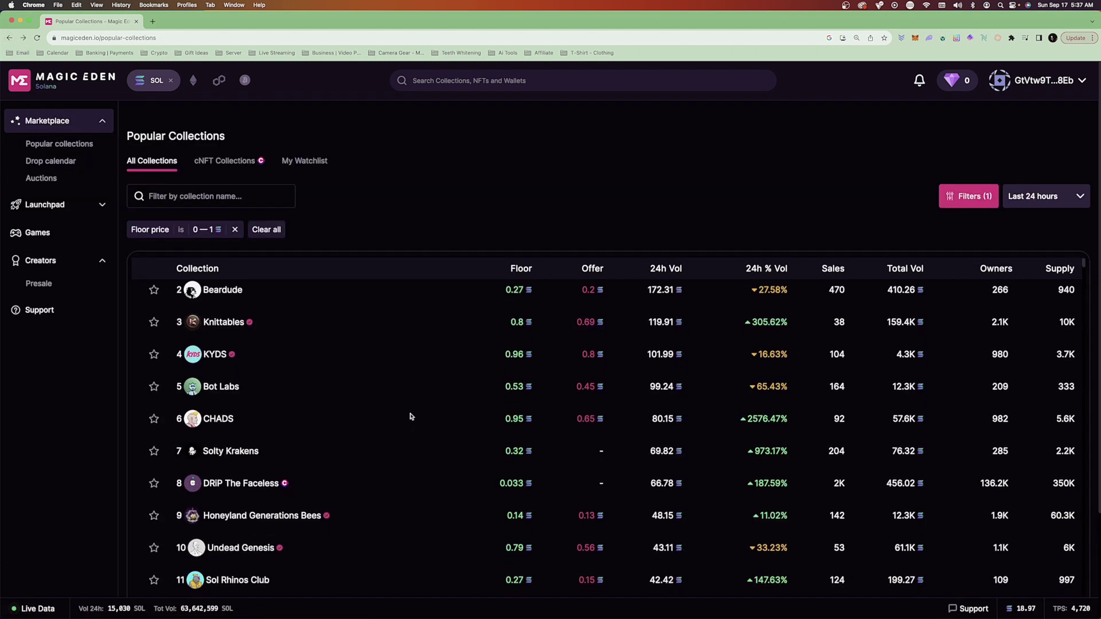
pyautogui.scroll(-1, 436, 408)
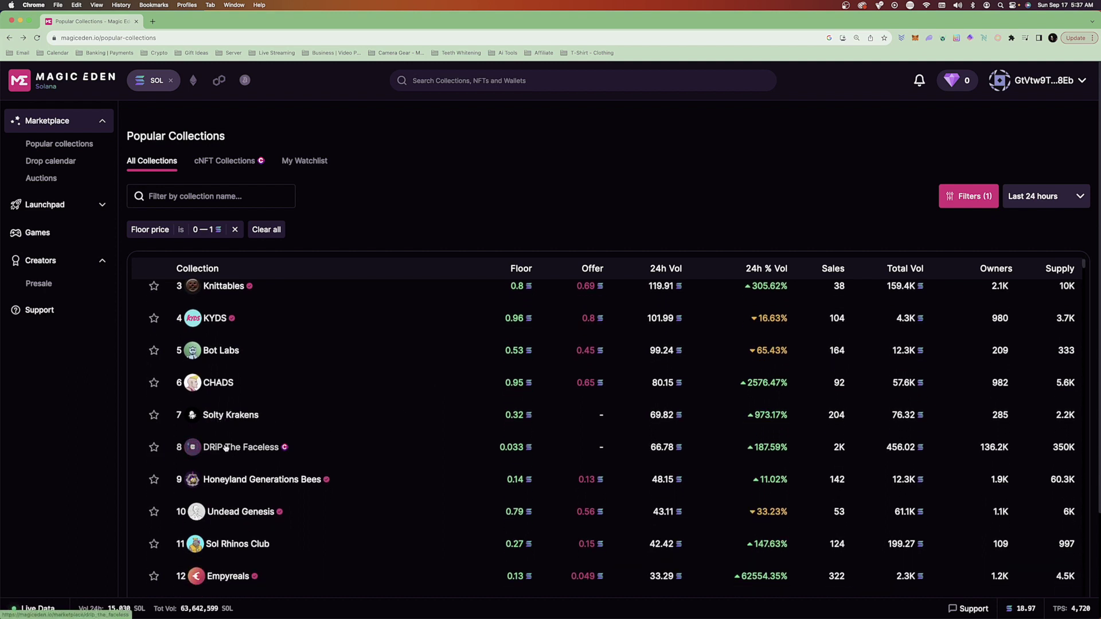
pyautogui.click(226, 448)
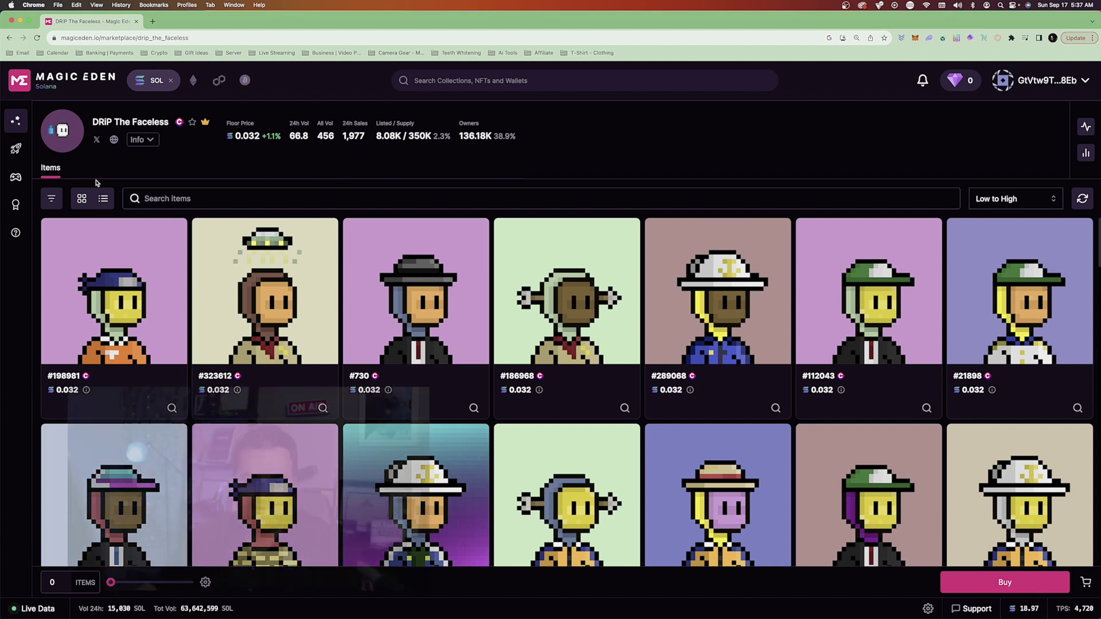
pyautogui.click(9, 38)
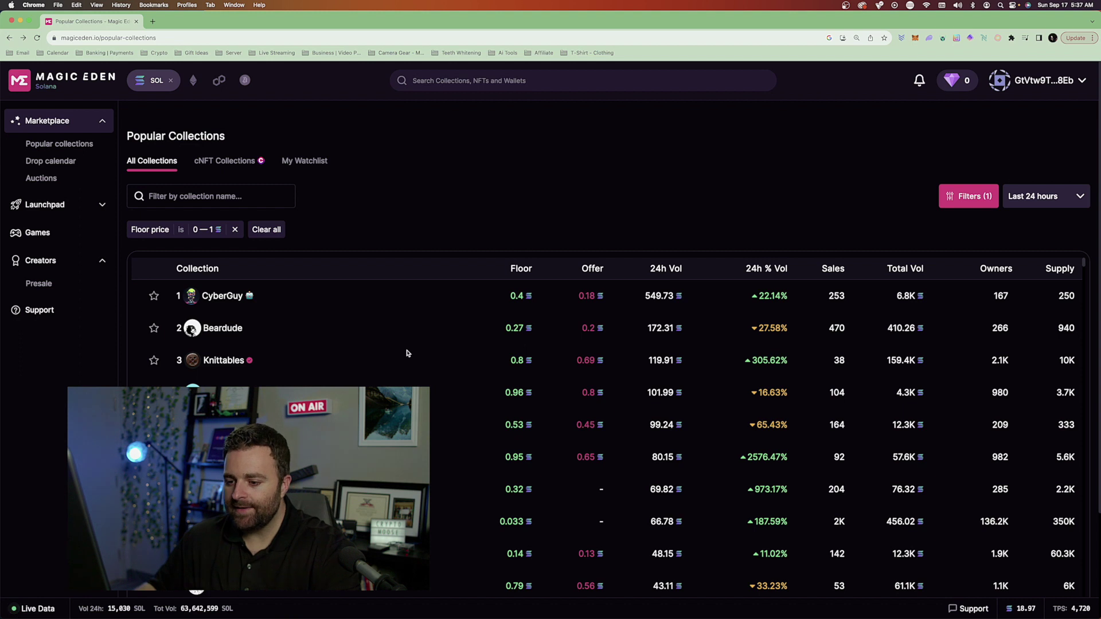
# Step: Look through the filtered collections and set the list's time period to the last 7 days
pyautogui.scroll(-4, 461, 405)
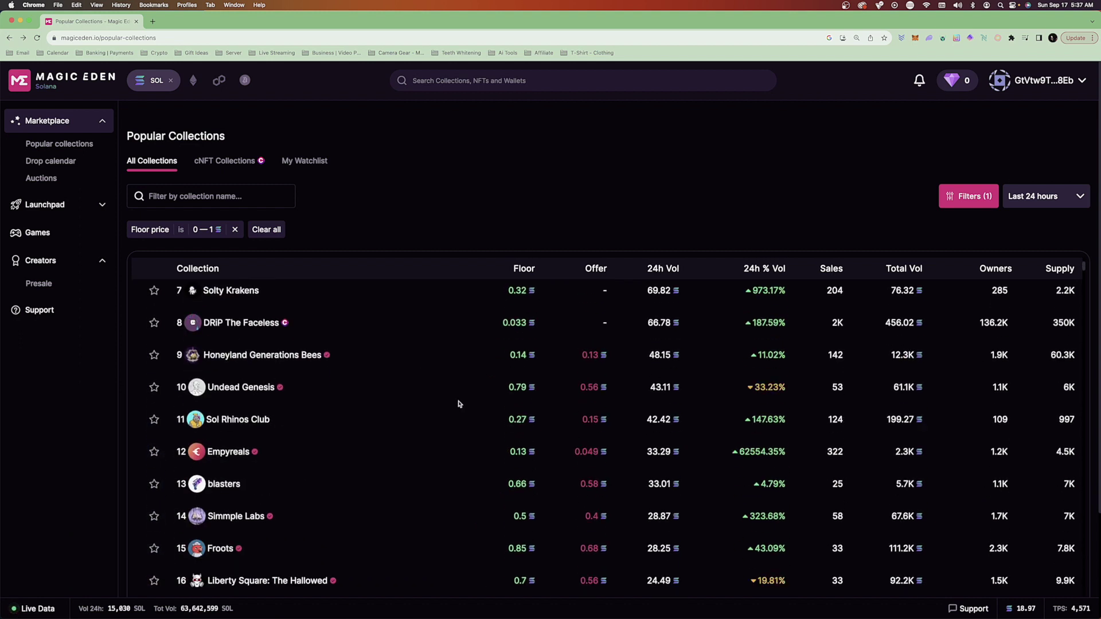
pyautogui.scroll(-1, 459, 404)
pyautogui.scroll(-1, 401, 468)
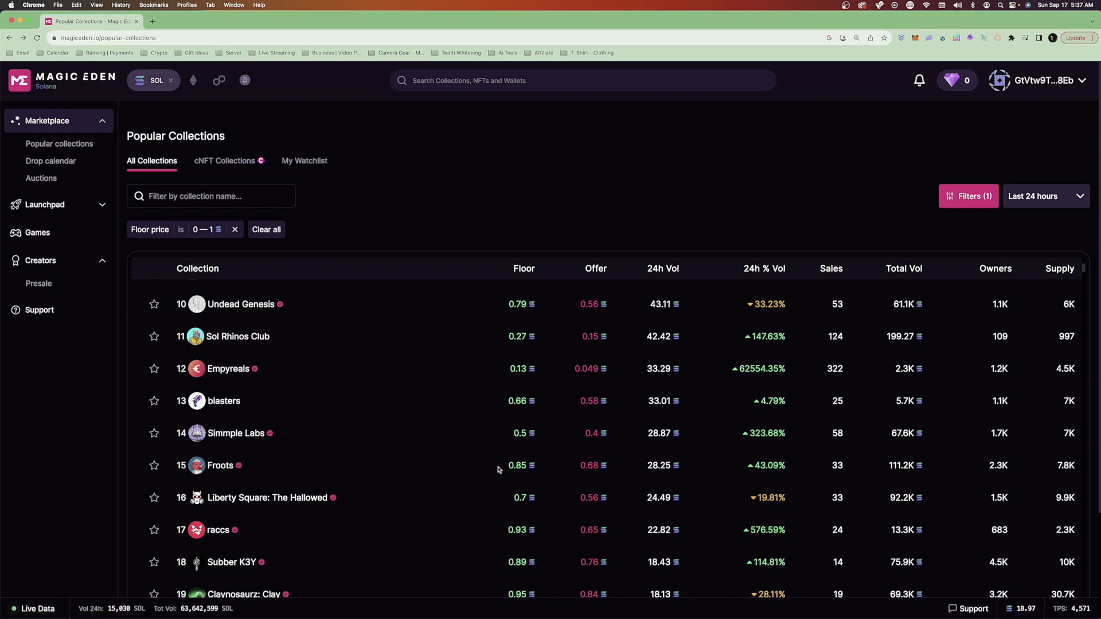
pyautogui.scroll(6, 498, 469)
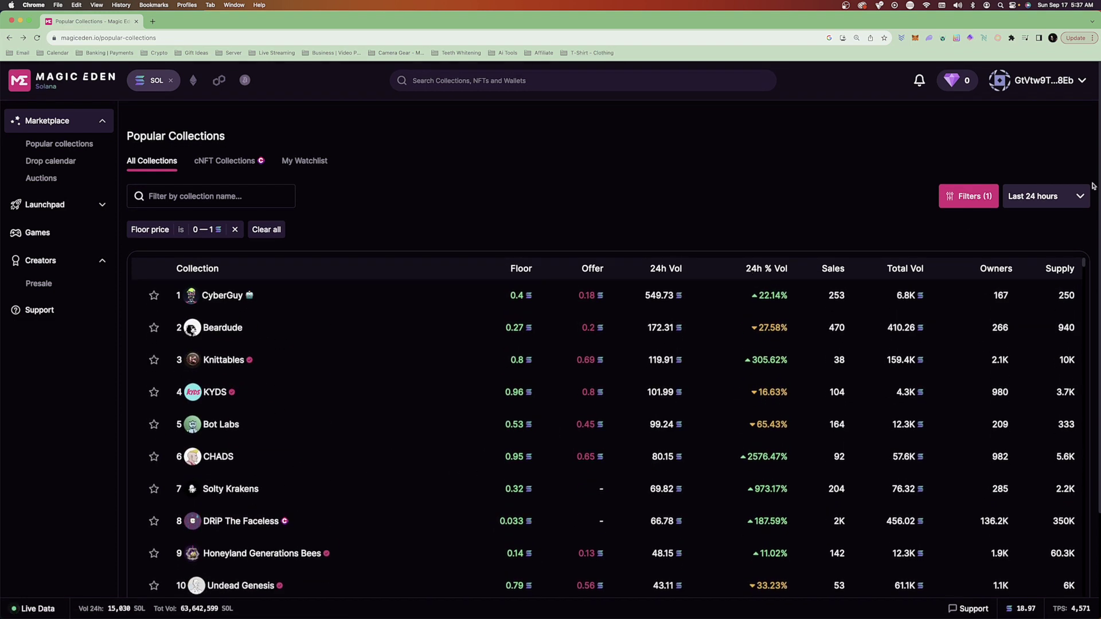
pyautogui.click(1078, 196)
pyautogui.click(1045, 289)
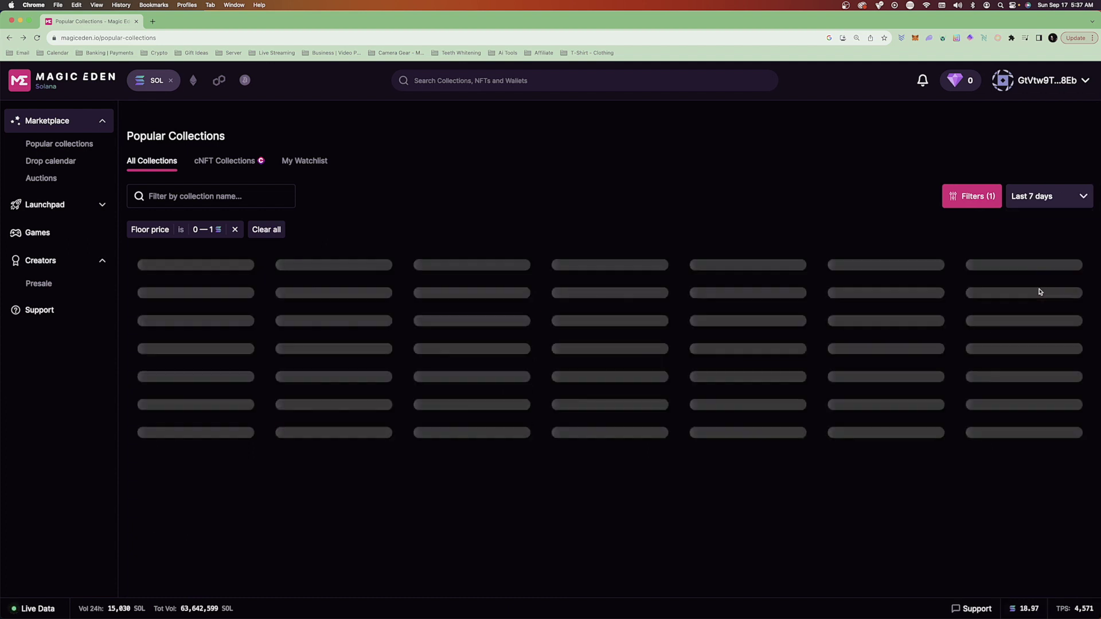
# Step: Inspect the blasters collection's listings and go back to the popular collections list
pyautogui.click(321, 296)
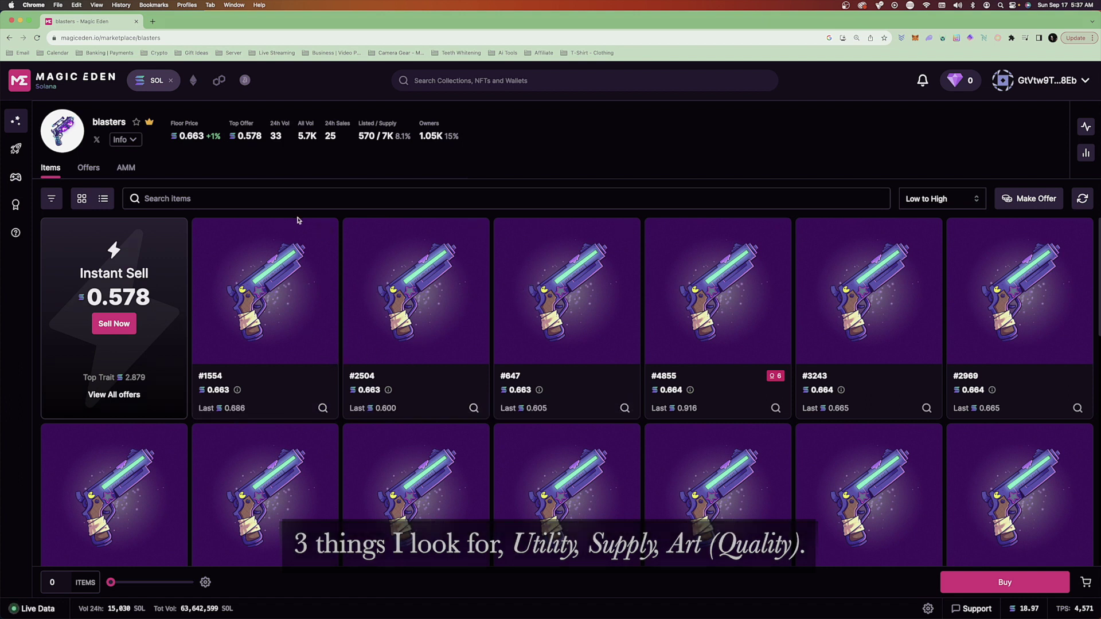
pyautogui.click(10, 37)
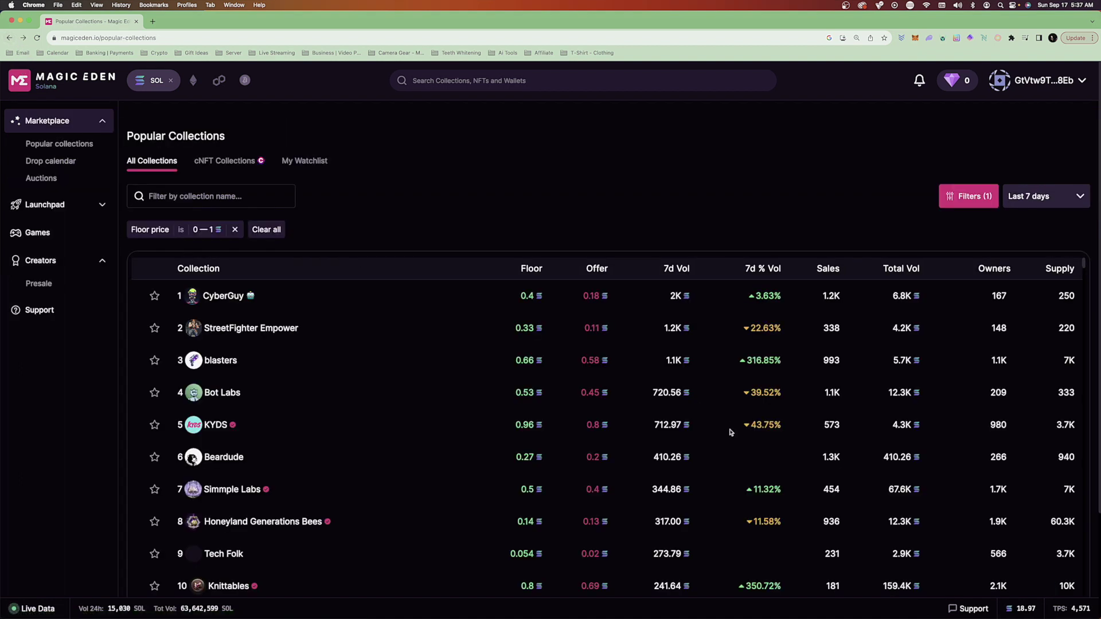
# Step: Set the popular collections' time period to the last 30 days and open the Sol Rhinos Club collection
pyautogui.click(1051, 199)
pyautogui.click(1029, 306)
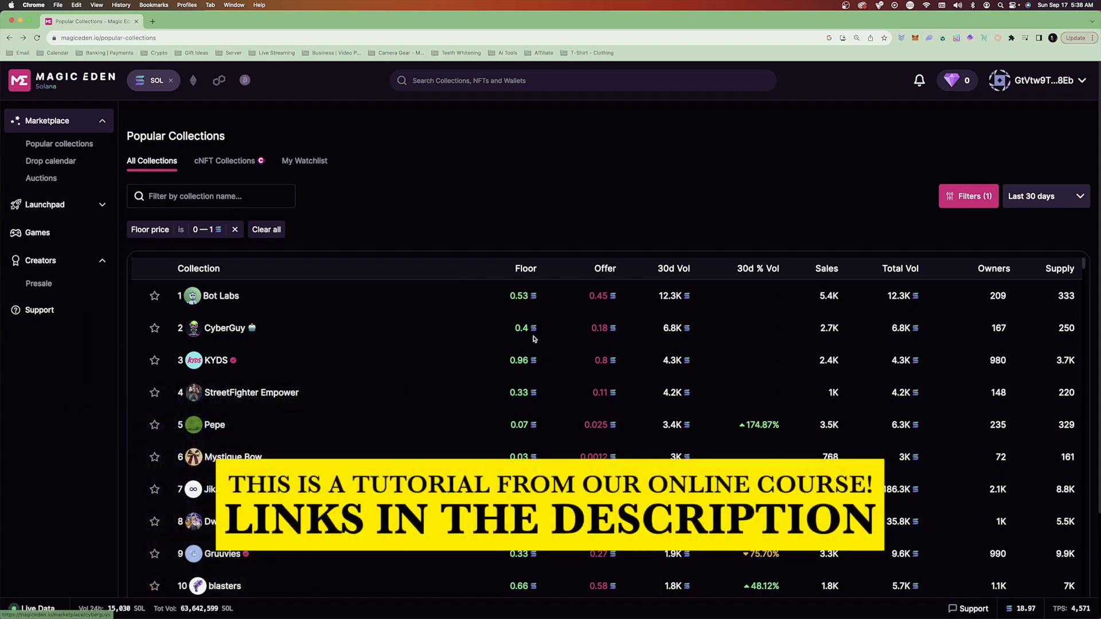
pyautogui.scroll(-1, 352, 358)
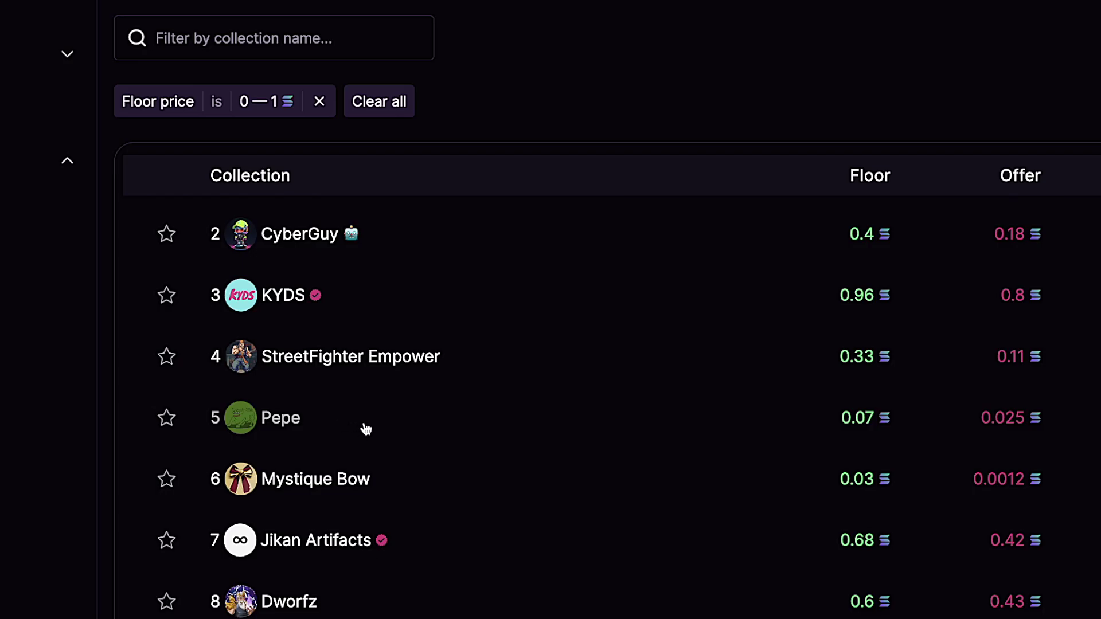
pyautogui.scroll(-2, 402, 432)
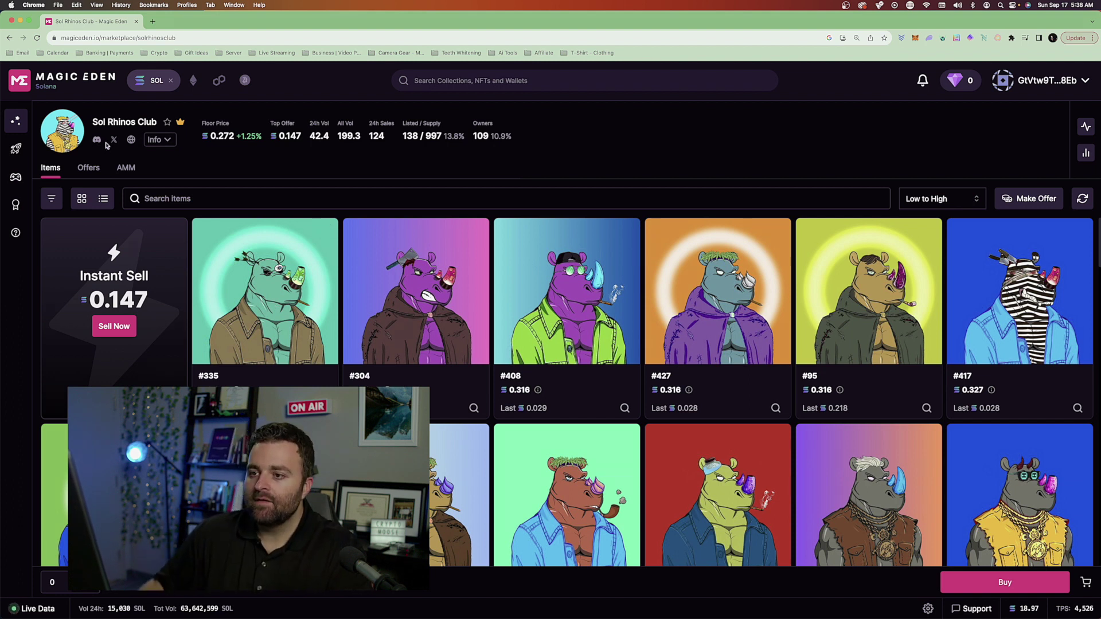
# Step: Open the Sol Rhinos Club project website, examine its About and Collection sections, and return to the marketplace page
pyautogui.click(132, 140)
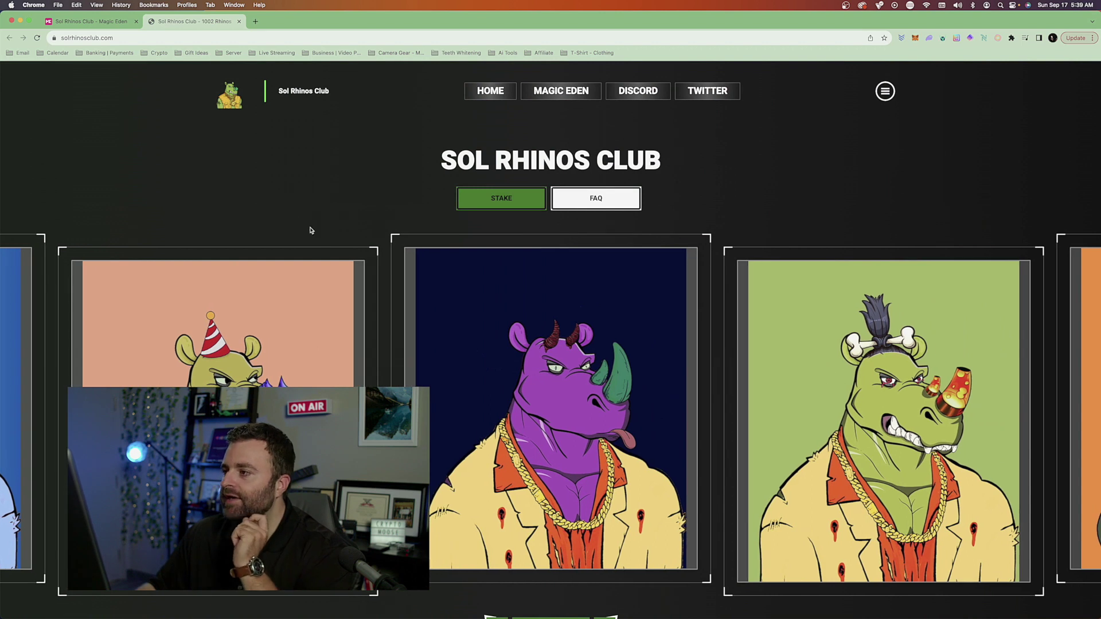
pyautogui.scroll(-10, 373, 223)
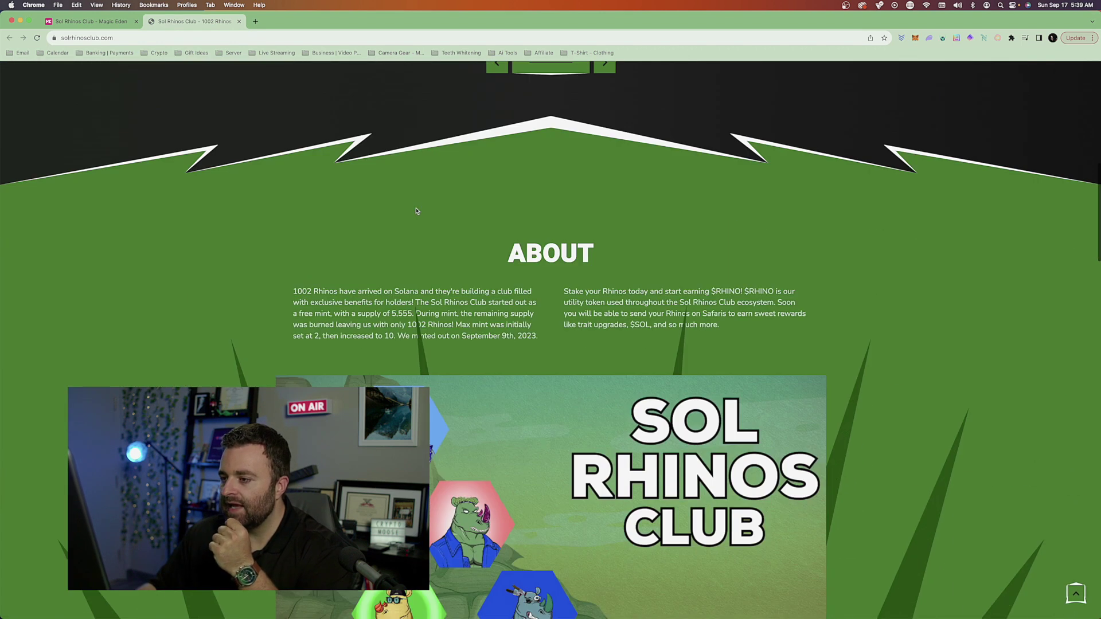
pyautogui.scroll(-2, 367, 276)
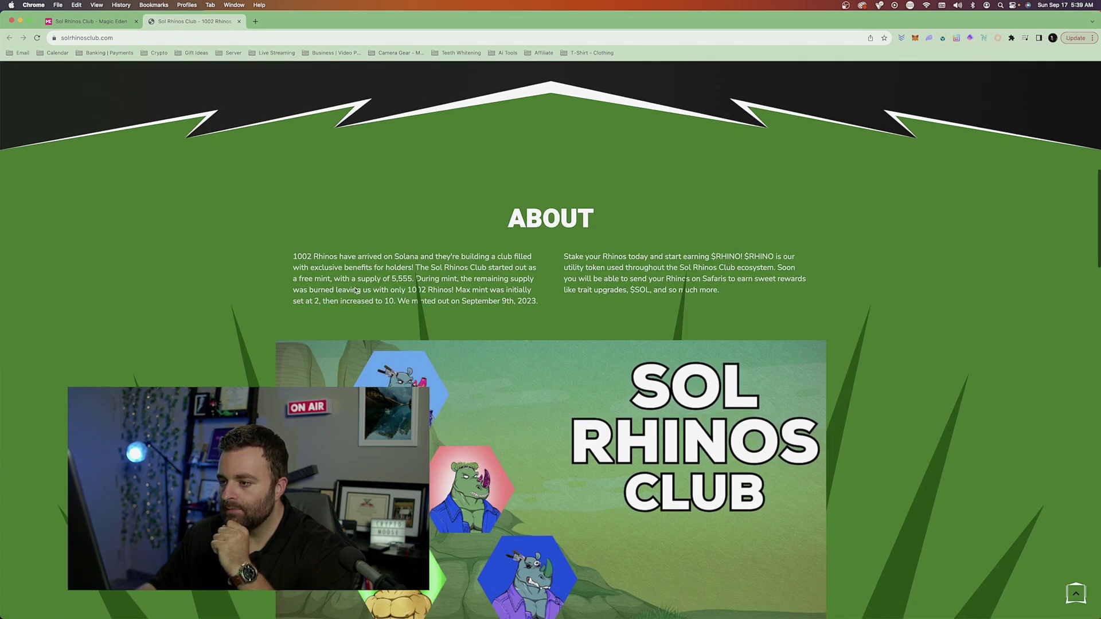
pyautogui.scroll(-1, 360, 291)
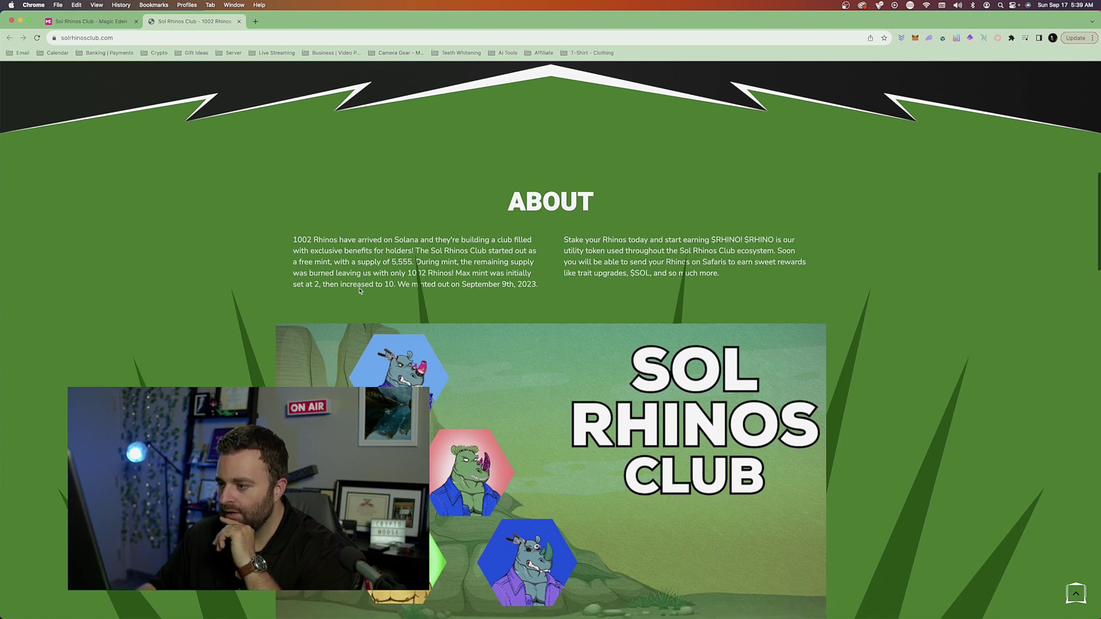
pyautogui.scroll(-10, 519, 286)
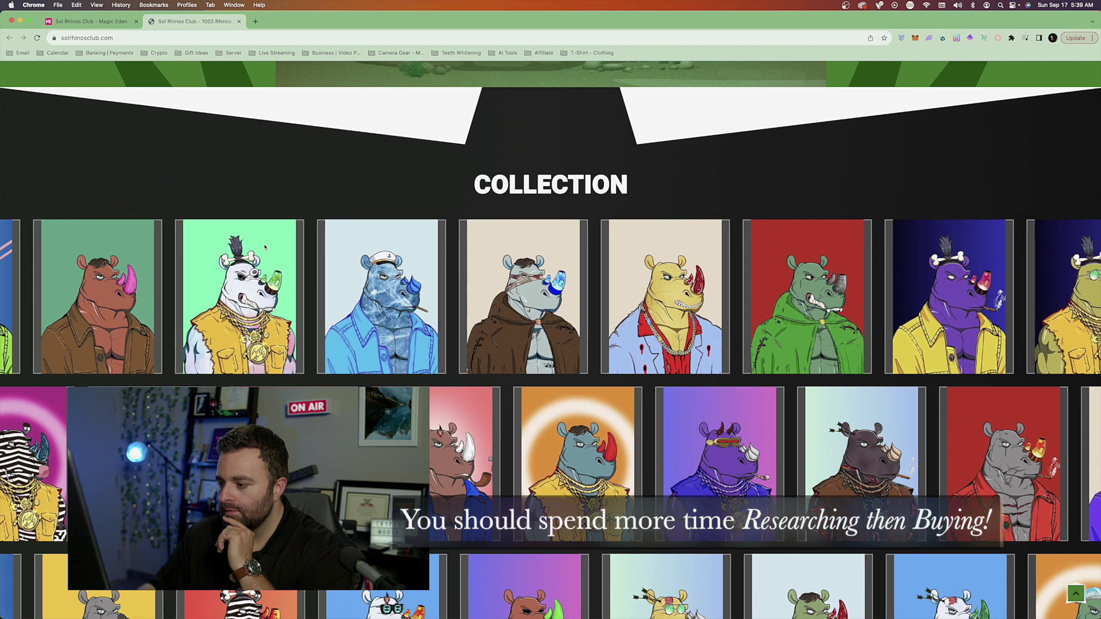
pyautogui.scroll(10, 269, 230)
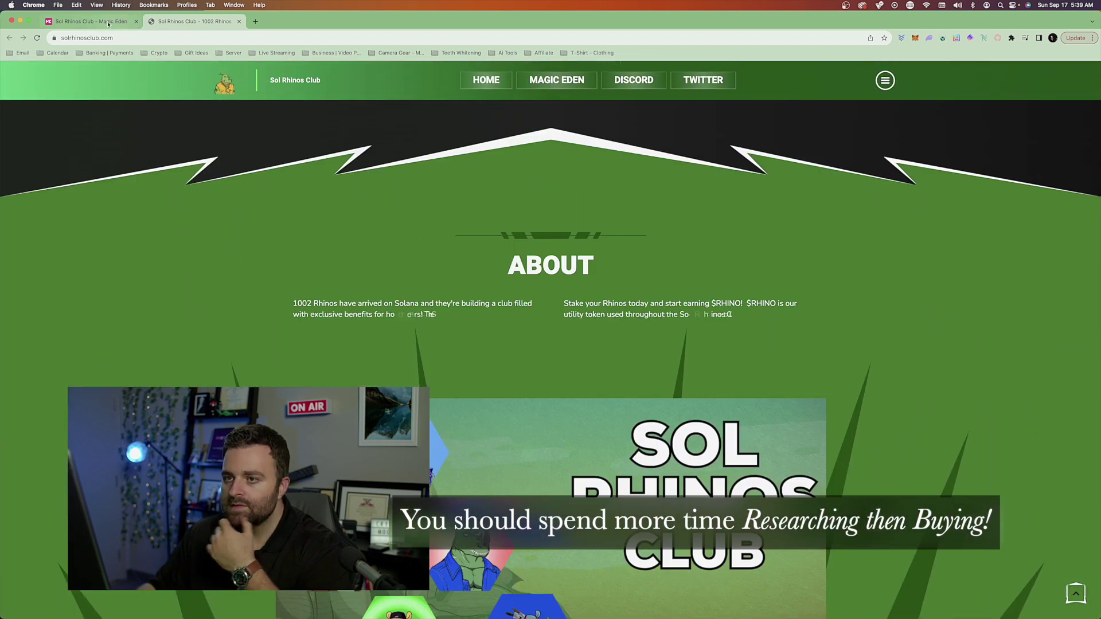
pyautogui.click(109, 22)
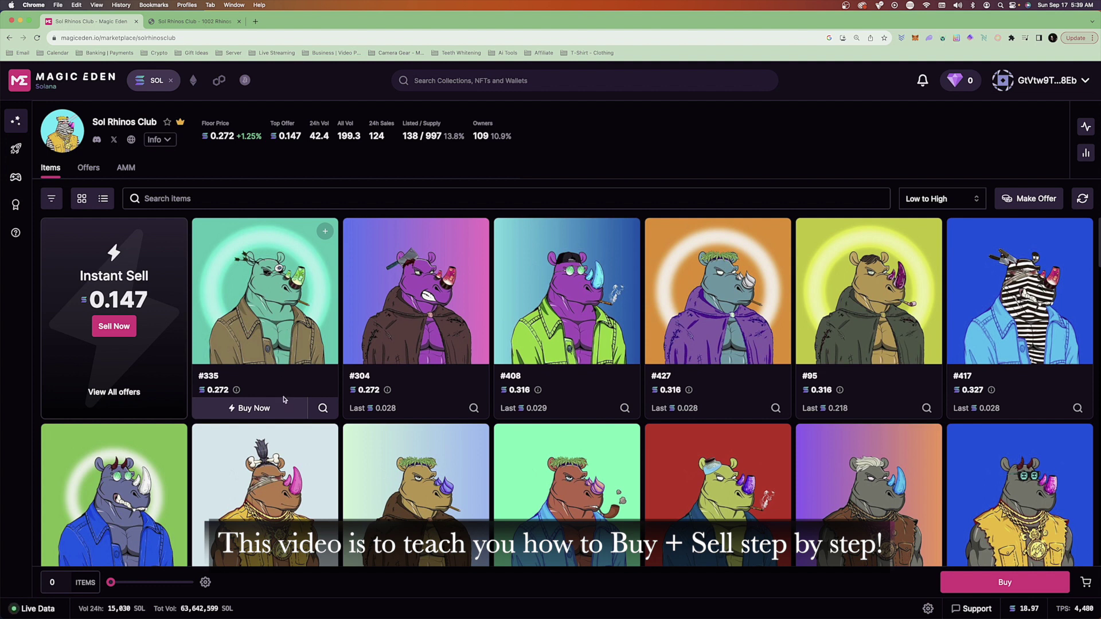
# Step: Buy Sol Rhinos Club #335 for 0.272 SOL and approve the purchase transaction in the Phantom wallet
pyautogui.click(267, 316)
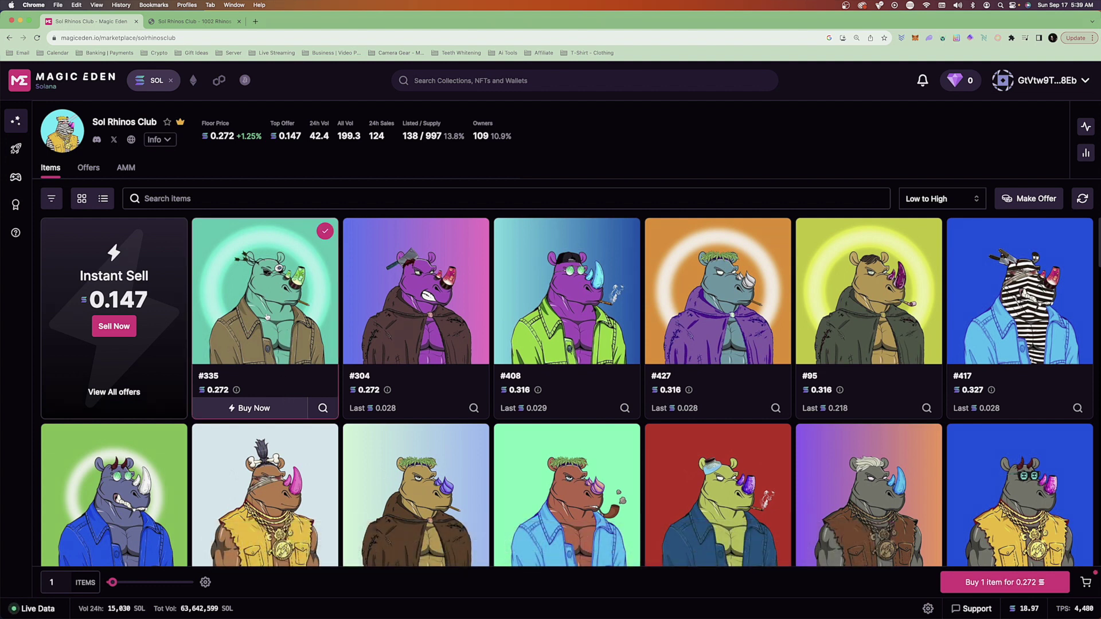
pyautogui.click(260, 408)
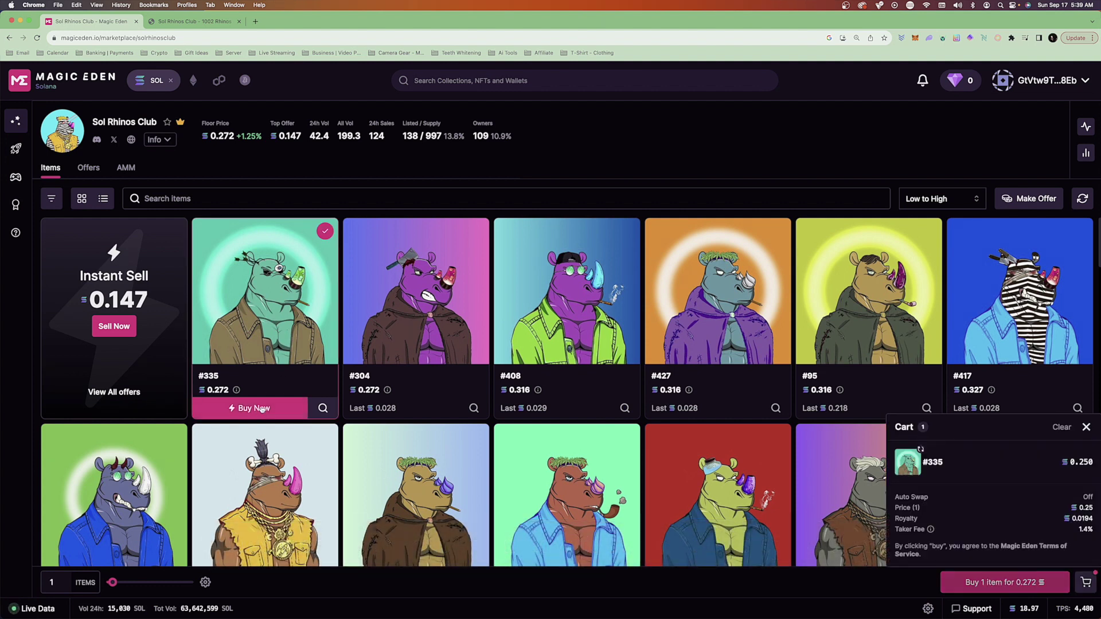
pyautogui.moveTo(1050, 23); pyautogui.dragTo(818, 151)
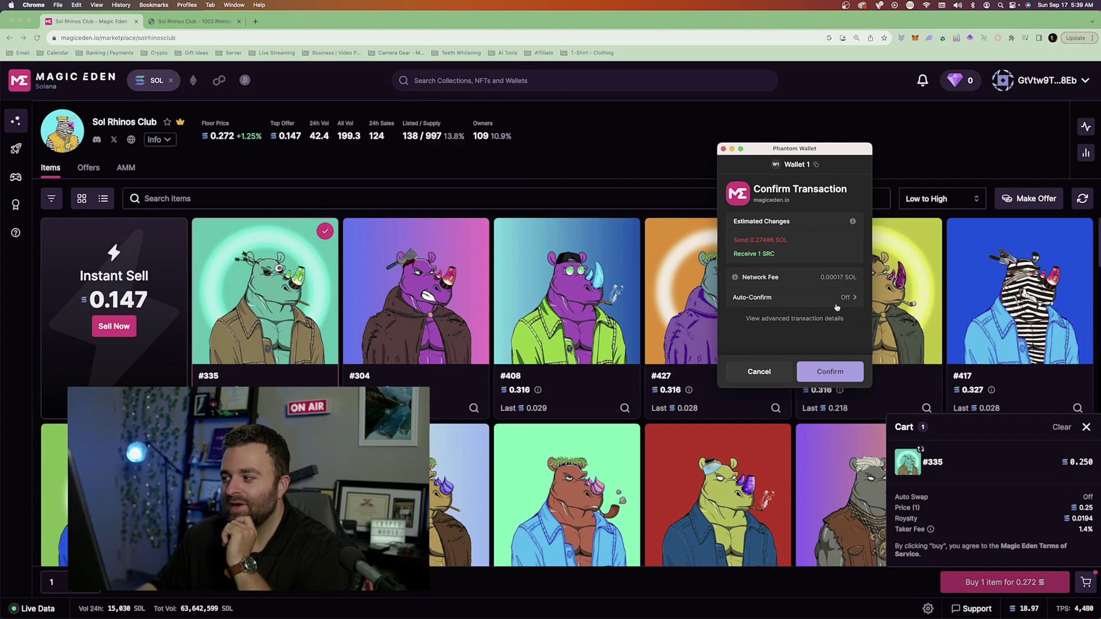
pyautogui.click(817, 373)
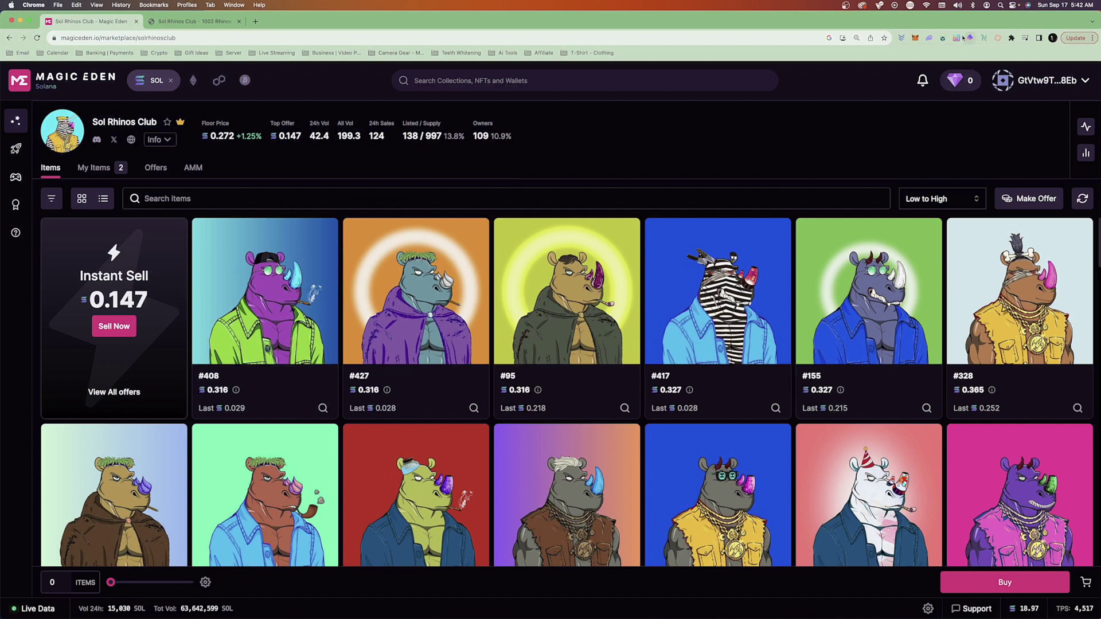
# Step: Check the Phantom wallet's Solana balance and today's purchase transactions, then close the wallet
pyautogui.click(928, 39)
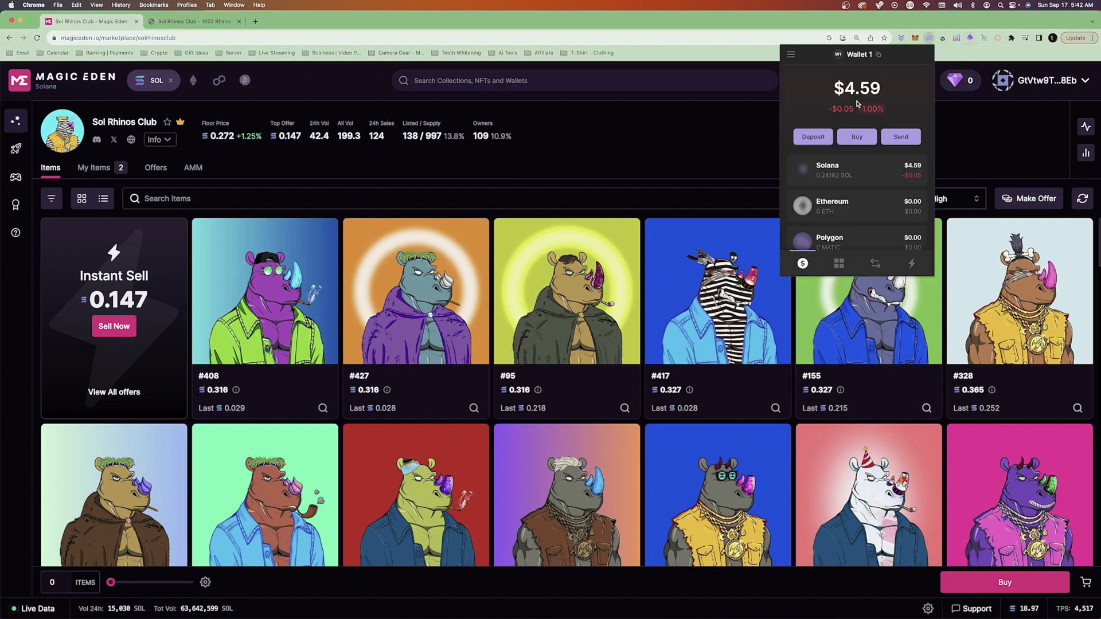
pyautogui.click(834, 170)
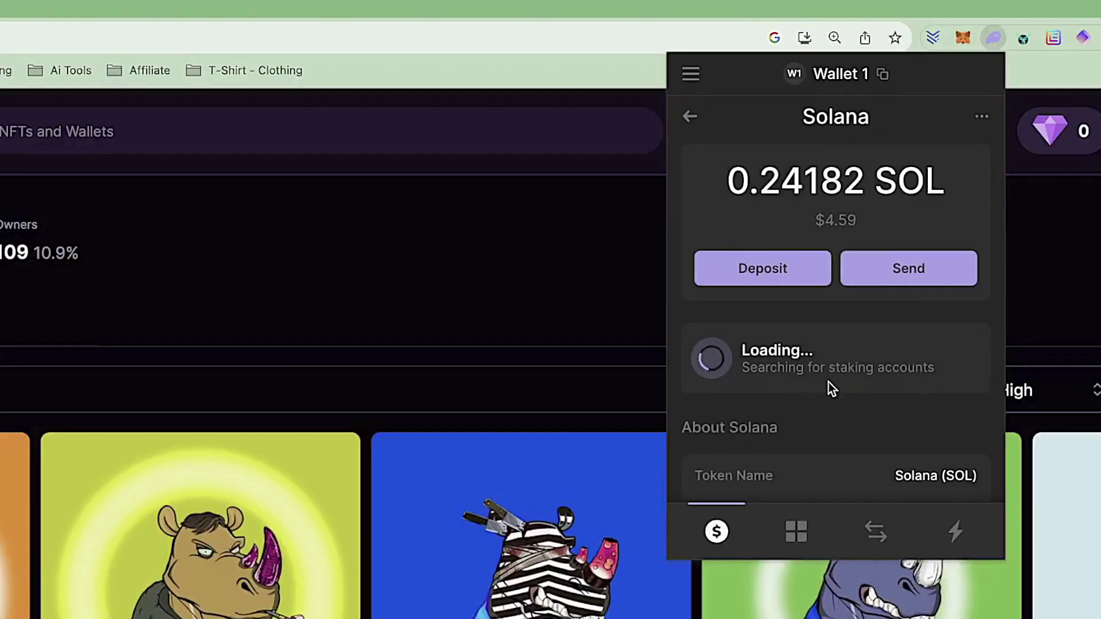
pyautogui.scroll(-6, 828, 383)
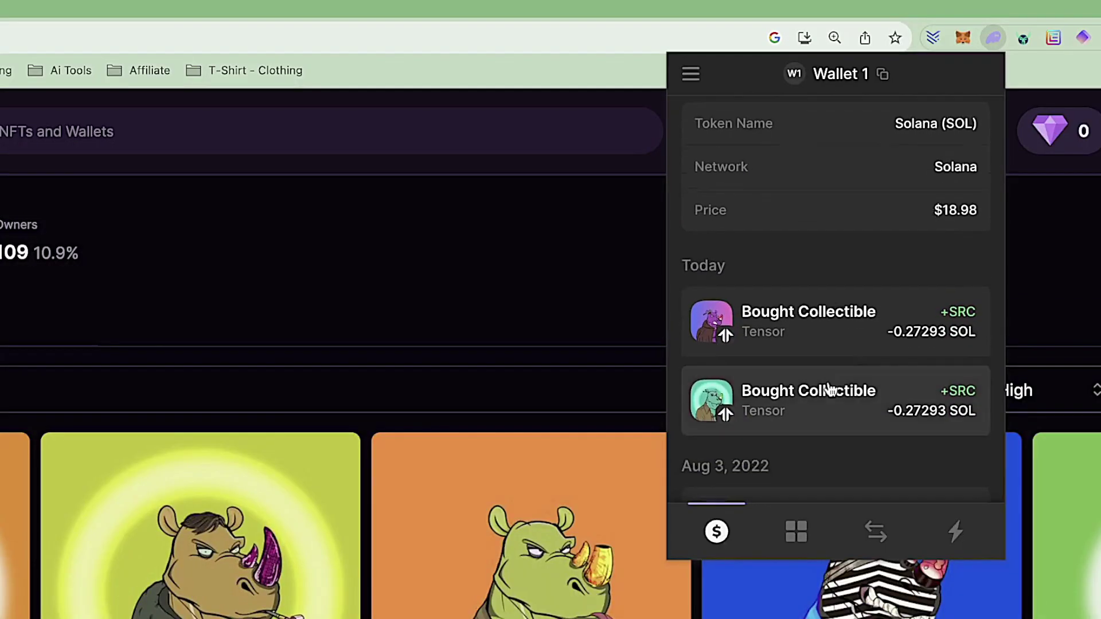
pyautogui.scroll(-1, 828, 388)
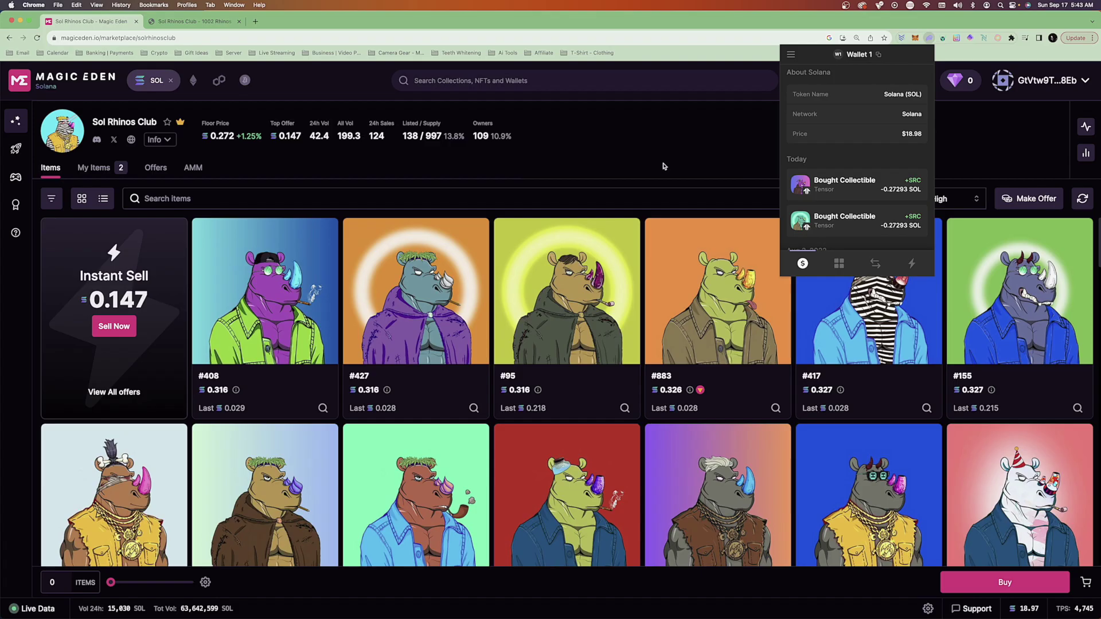
pyautogui.click(274, 171)
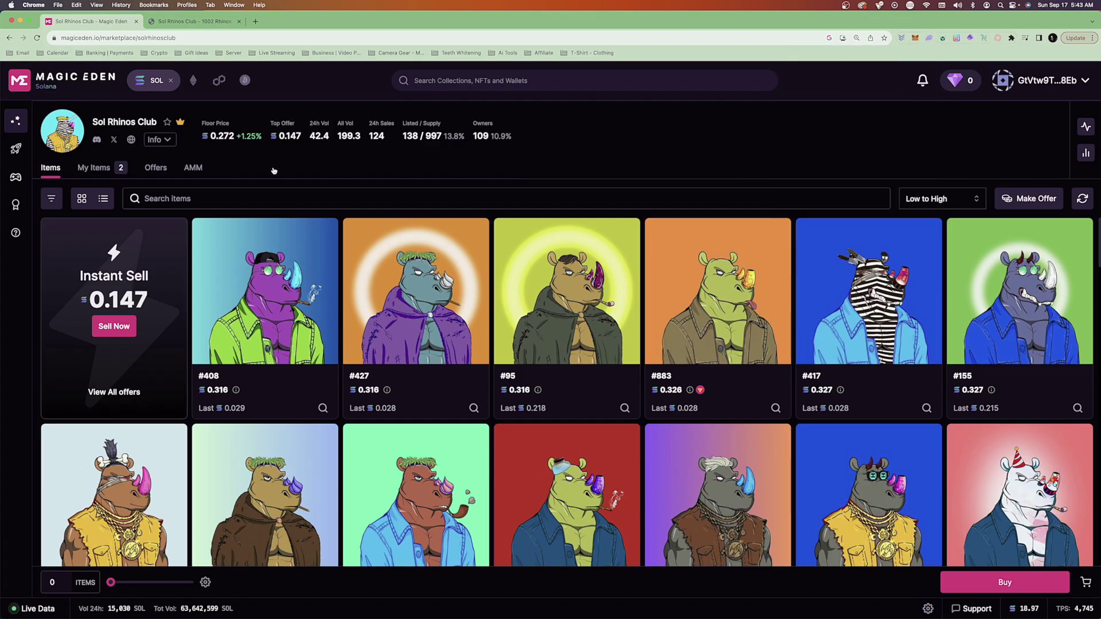
# Step: List the owned Sol Rhinos Club #335 for sale at 2.5 SOL and approve the listing in the Phantom wallet
pyautogui.click(94, 170)
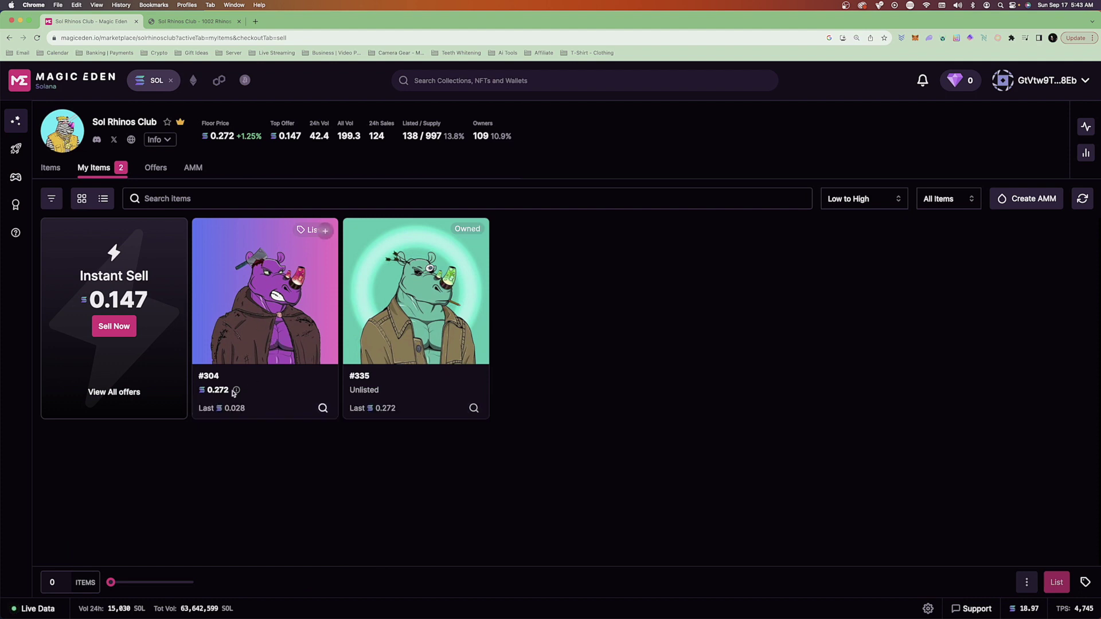
pyautogui.moveTo(215, 392)
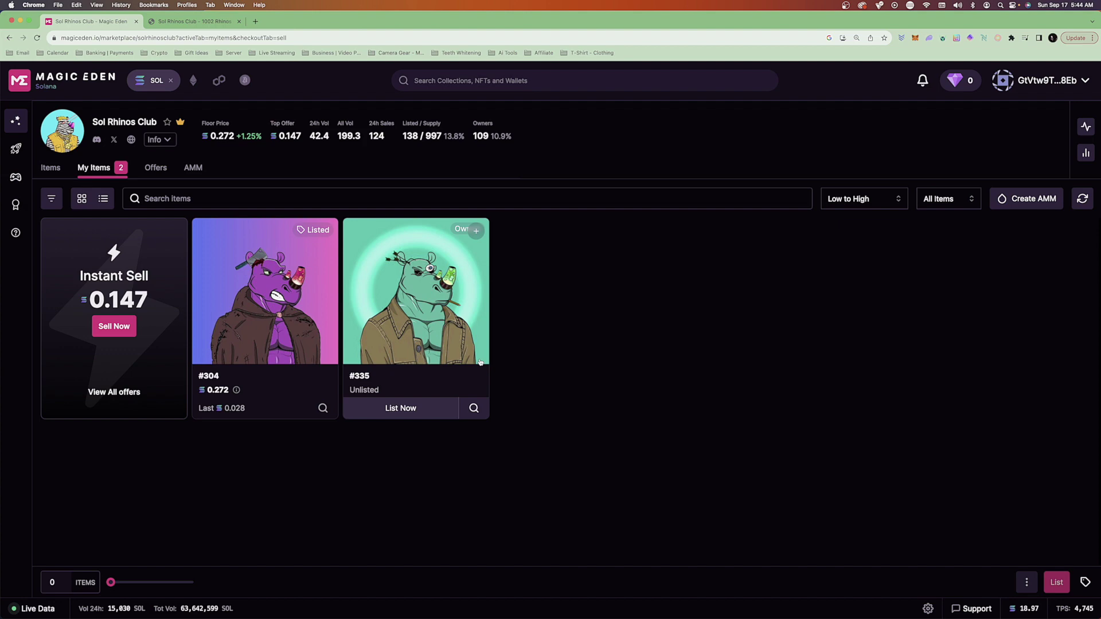
pyautogui.click(450, 284)
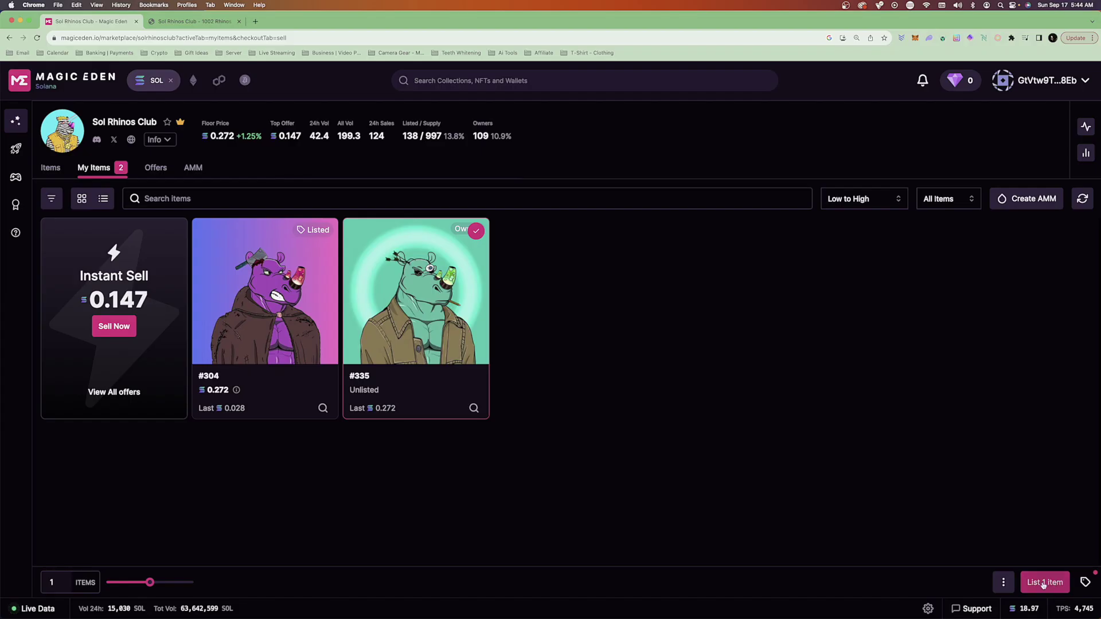
pyautogui.click(1043, 583)
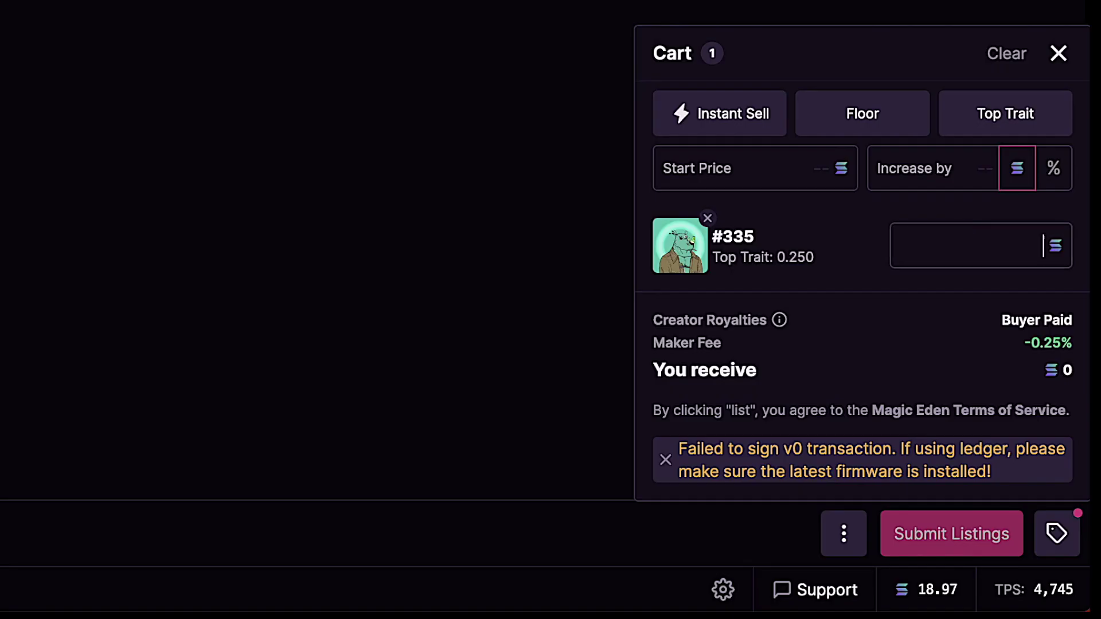
pyautogui.write('2.5')
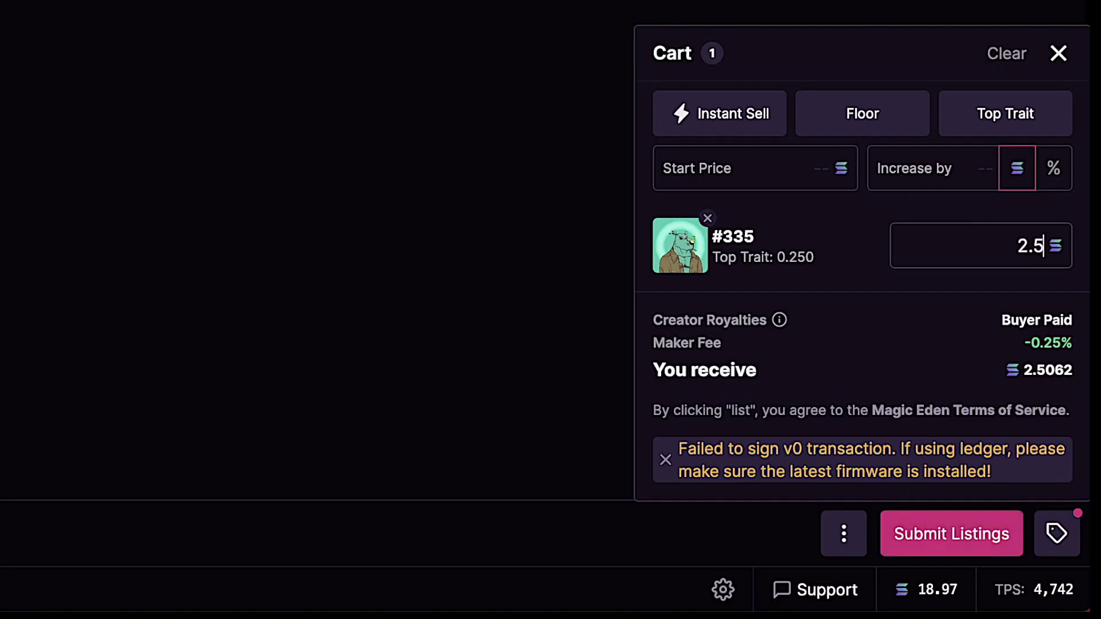
pyautogui.click(898, 550)
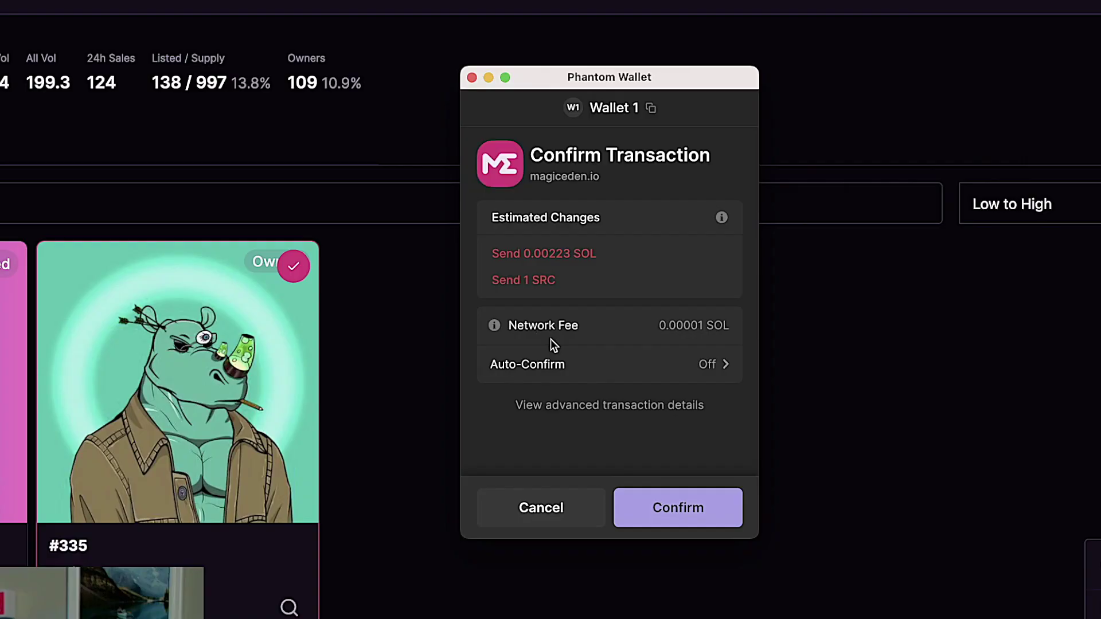
pyautogui.click(672, 510)
# Step: Look up the new listing in the Phantom wallet's recent Solana activity and close the wallet
pyautogui.click(929, 37)
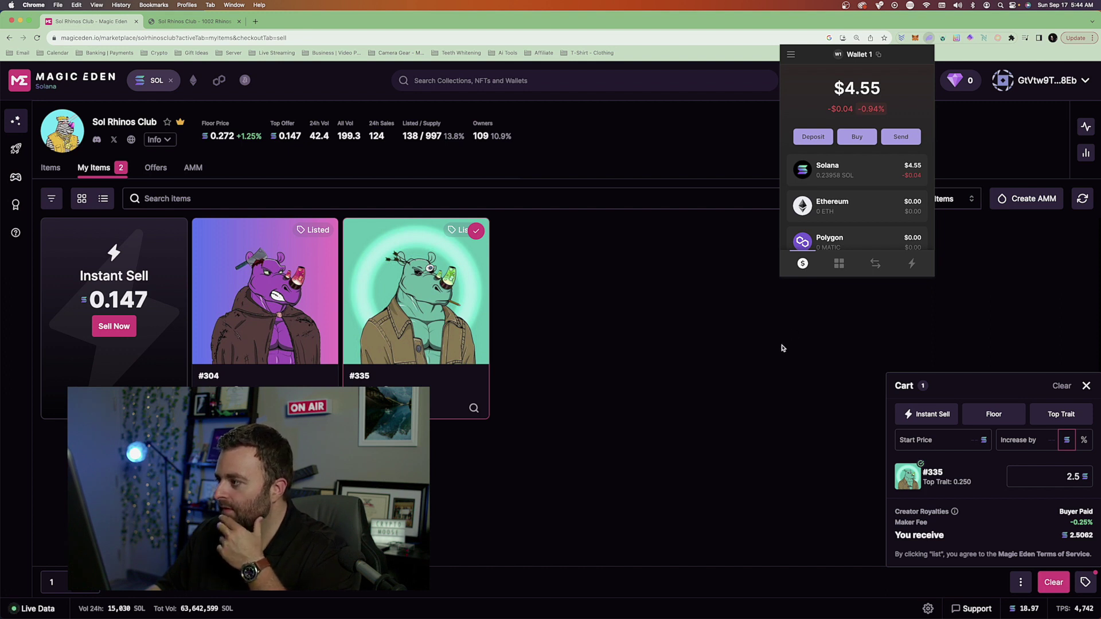
pyautogui.click(867, 177)
pyautogui.scroll(-5, 860, 182)
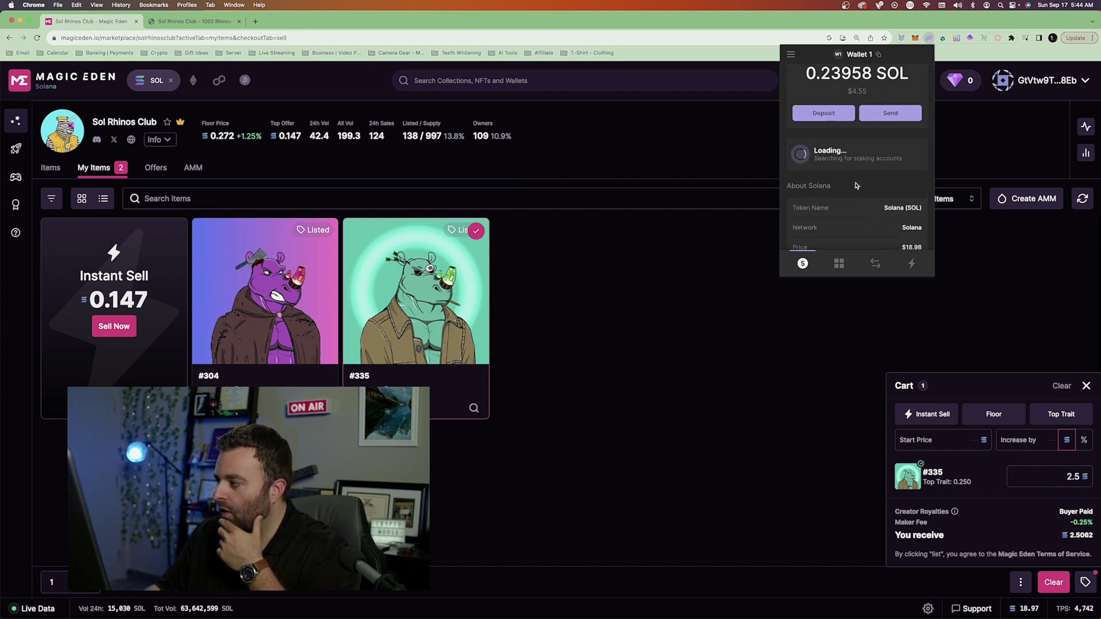
pyautogui.scroll(-2, 856, 185)
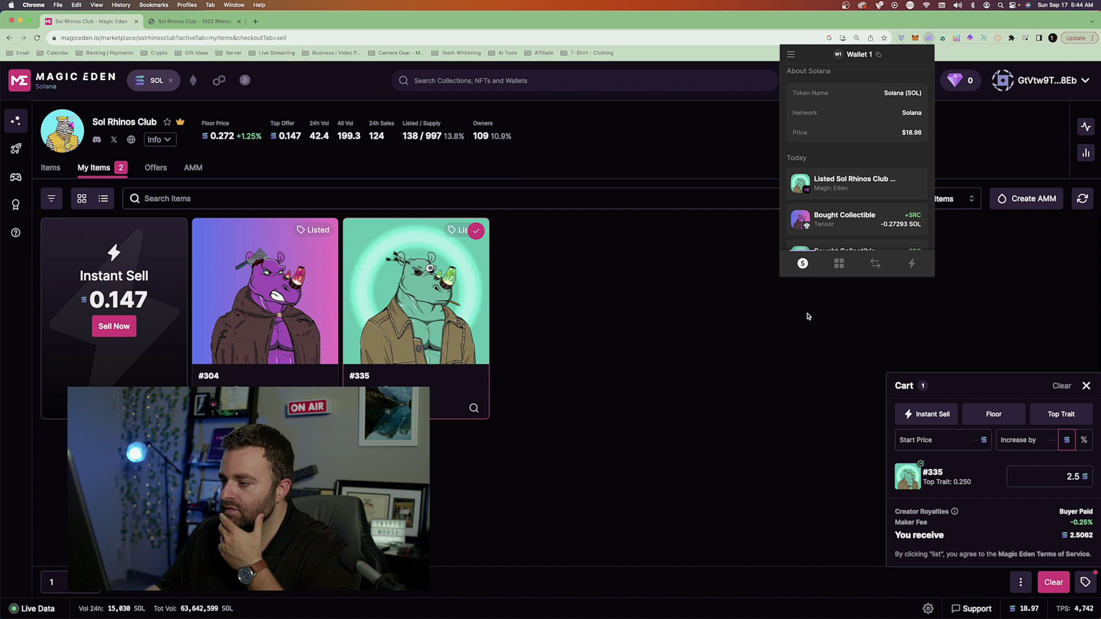
pyautogui.click(642, 356)
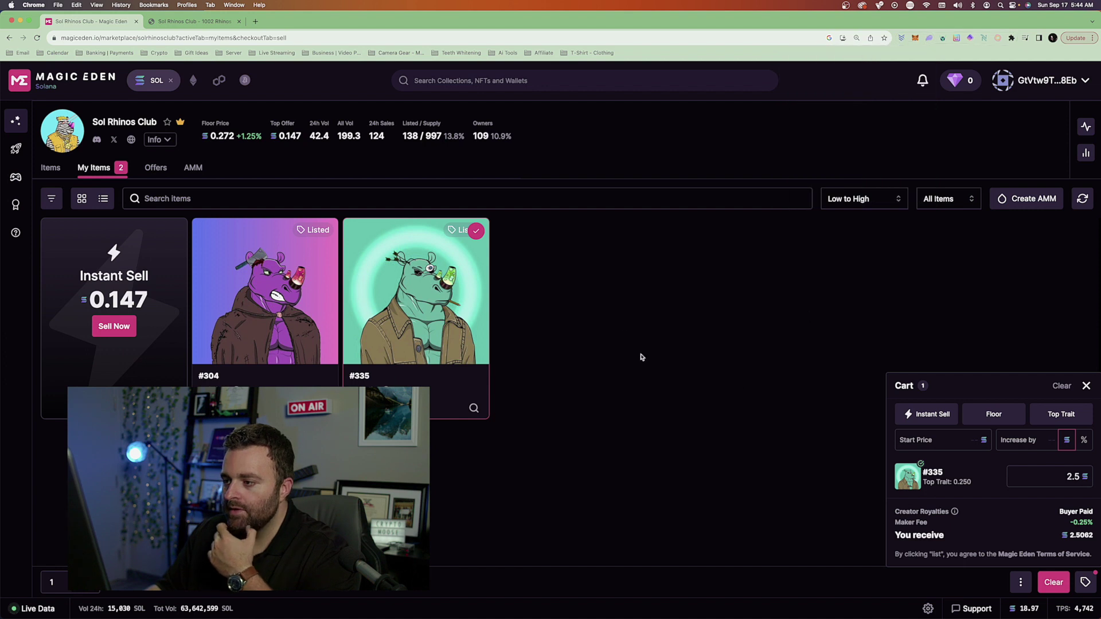
# Step: Reload the Sol Rhinos Club page and inspect the owned items, including the price breakdown of #335
pyautogui.click(36, 37)
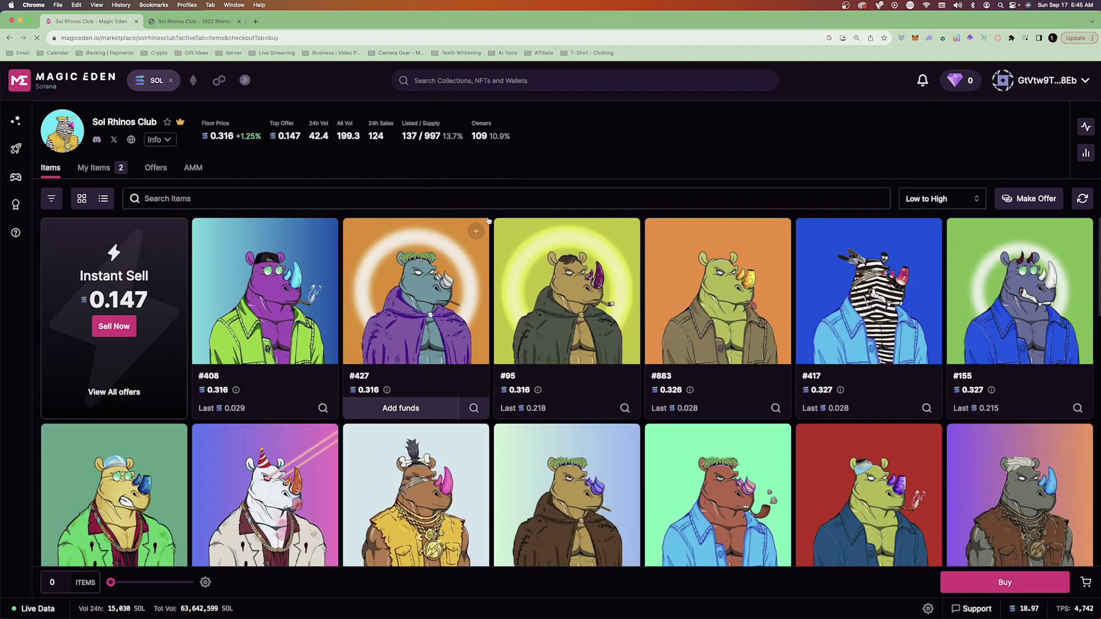
pyautogui.click(94, 167)
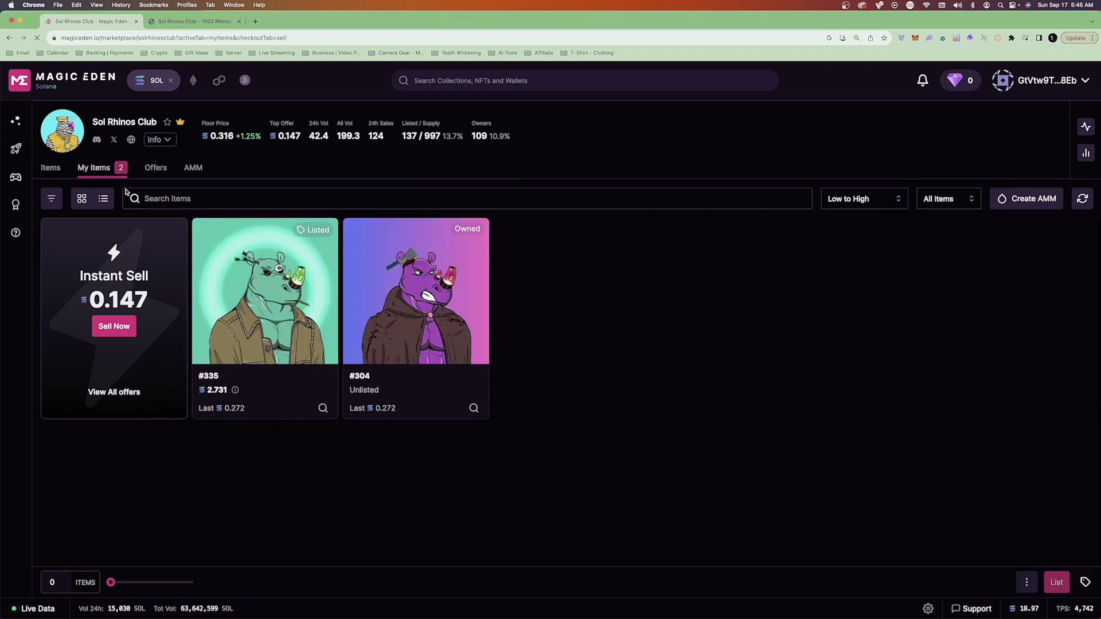
pyautogui.moveTo(252, 303)
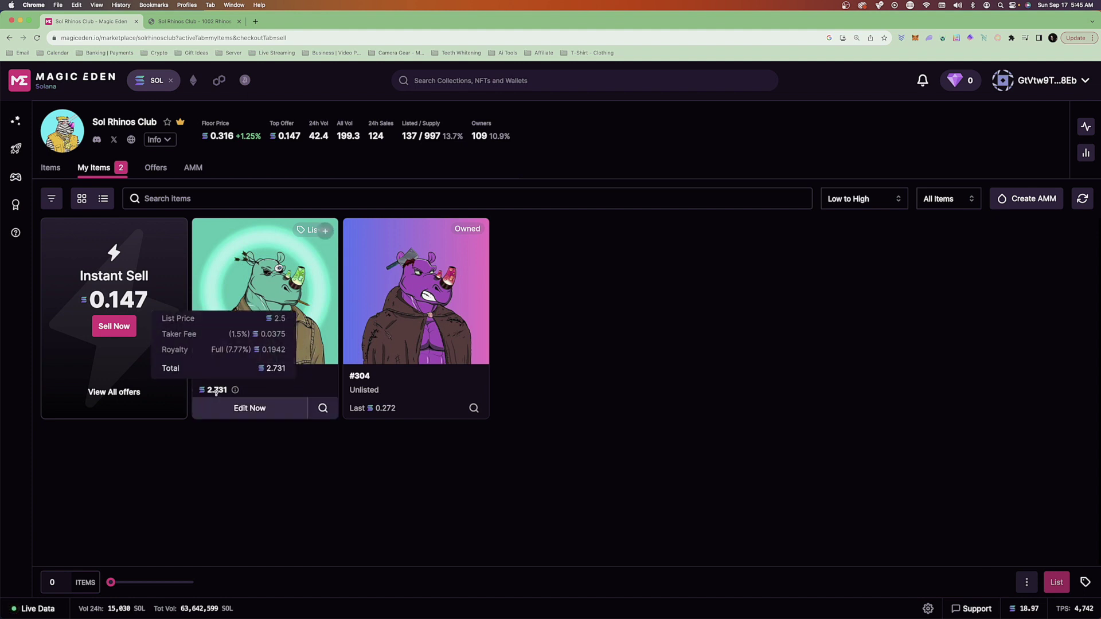
pyautogui.moveTo(485, 287)
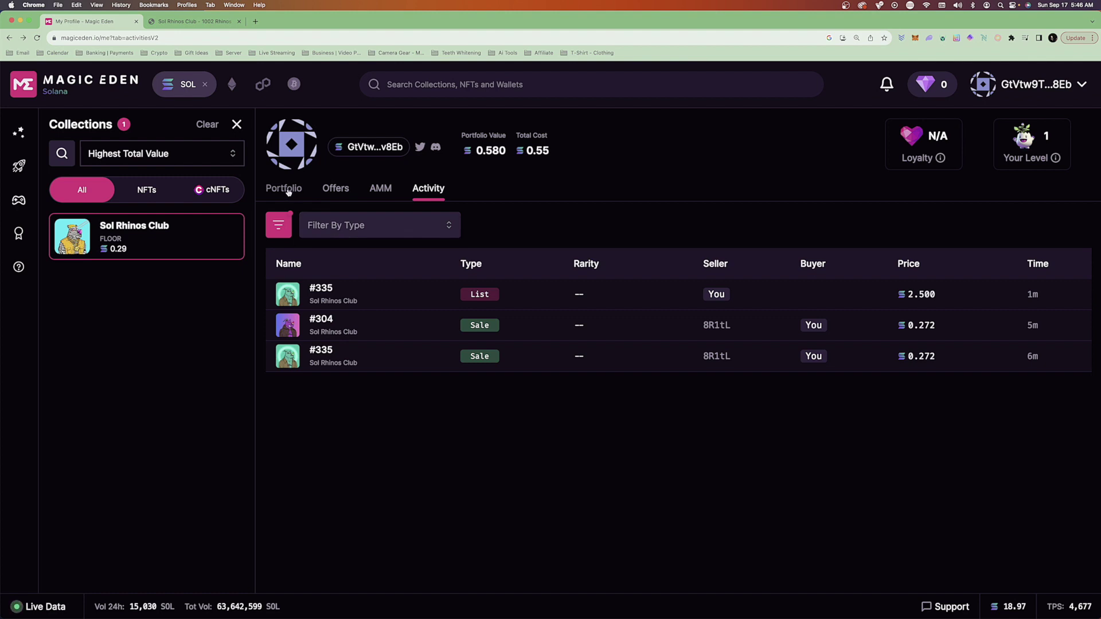
# Step: Review the profile's portfolio, offers and activity, and open the Sol Rhinos Club collection from the #335 activity entry
pyautogui.click(288, 191)
pyautogui.click(336, 189)
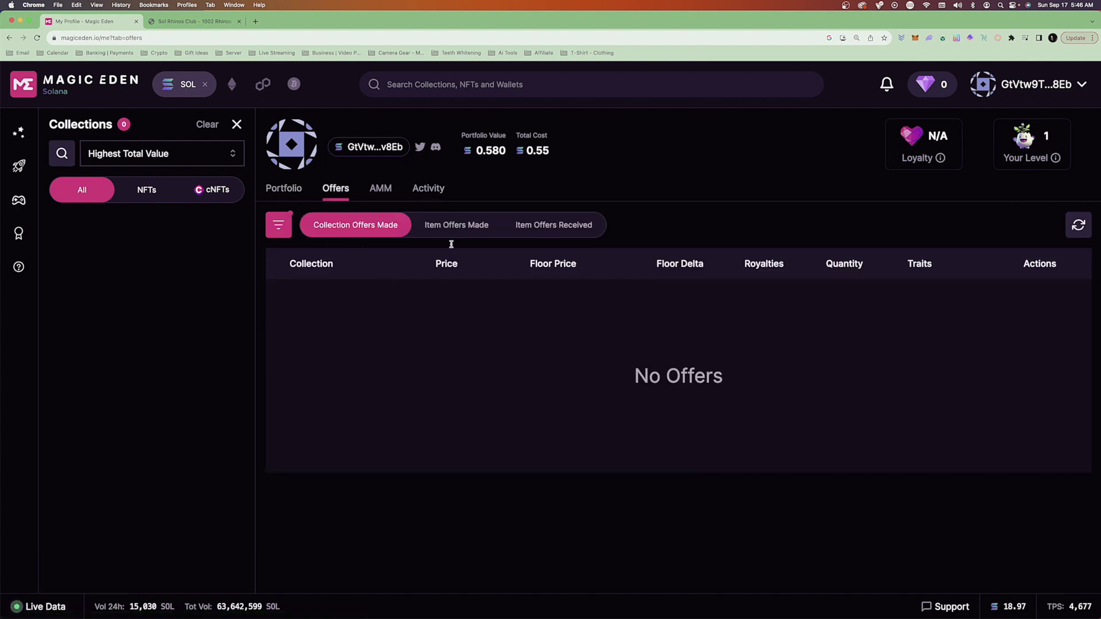
pyautogui.click(428, 190)
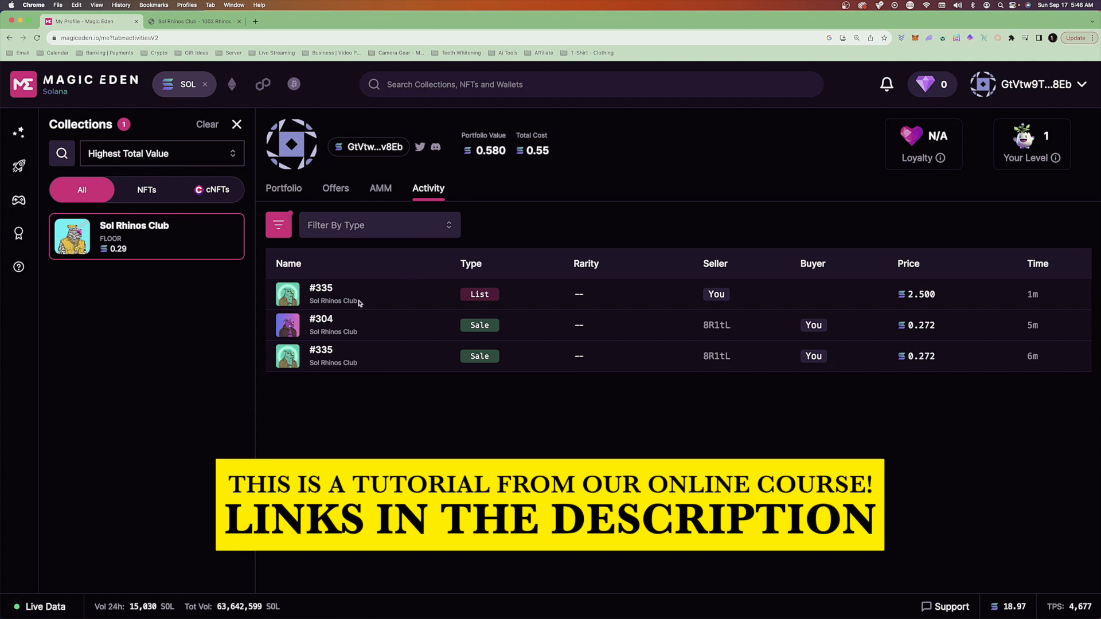
pyautogui.click(322, 302)
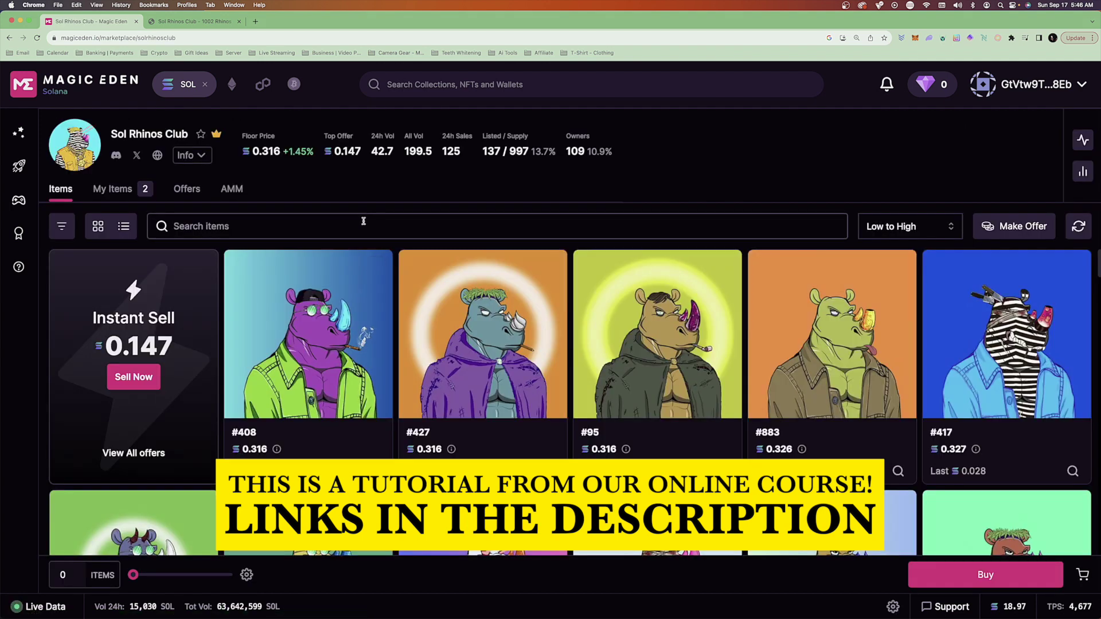
# Step: View the owned items in the Sol Rhinos Club collection and go to the marketplace's home page
pyautogui.press('super+minus')
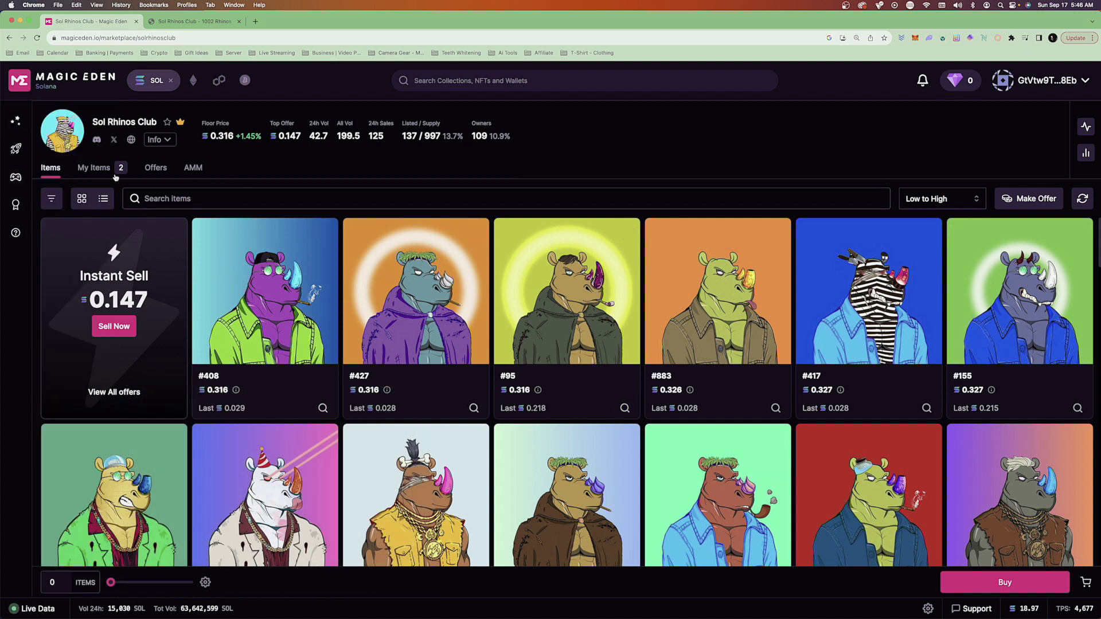
pyautogui.click(95, 170)
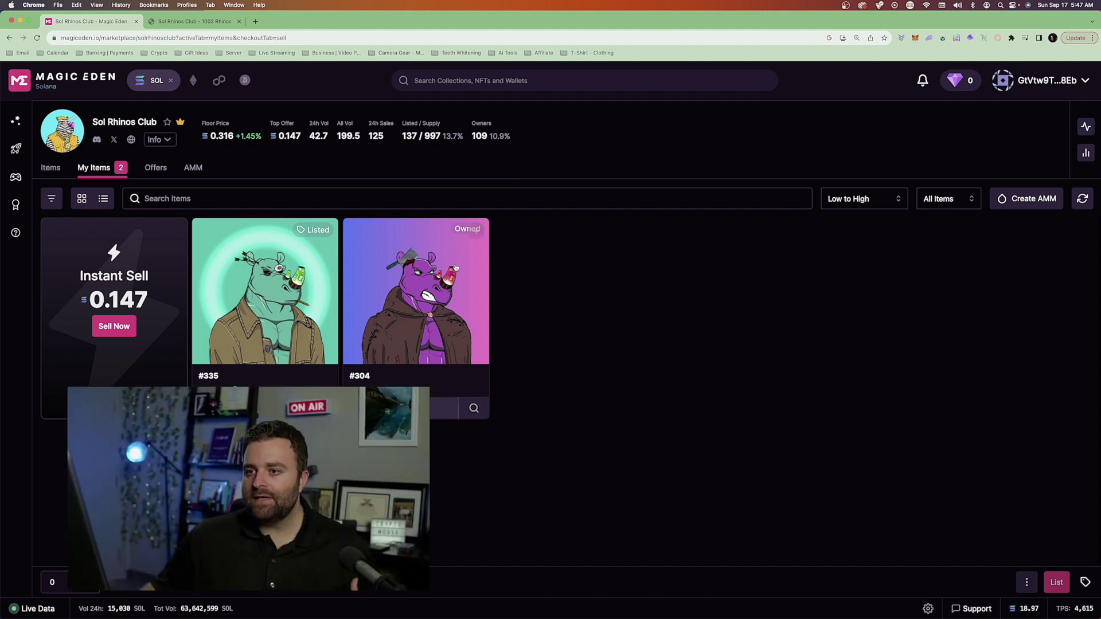
pyautogui.click(55, 87)
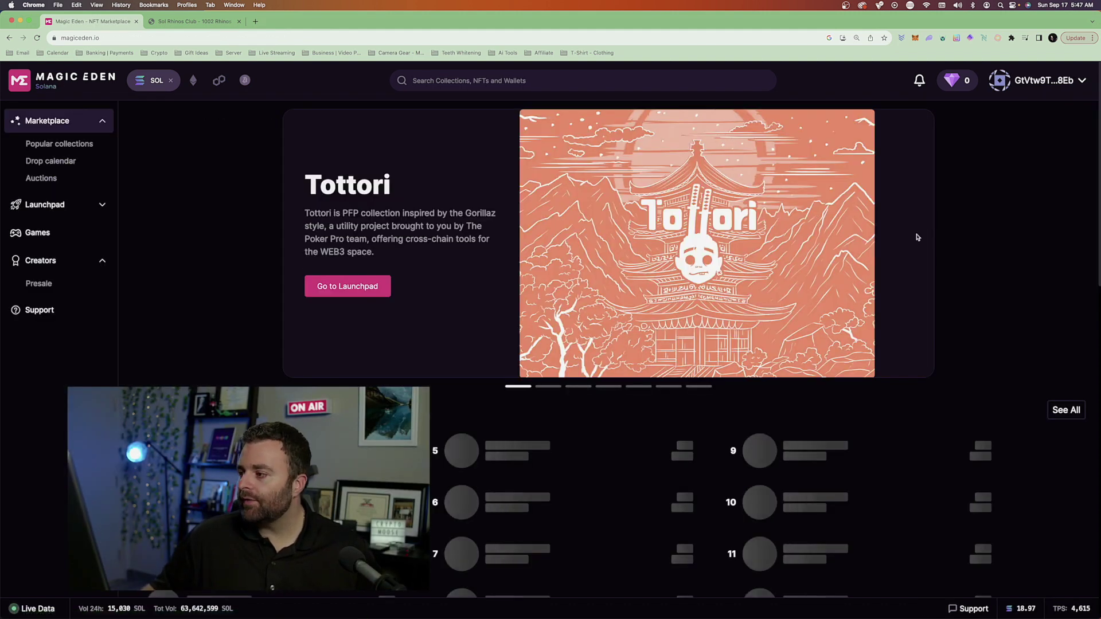